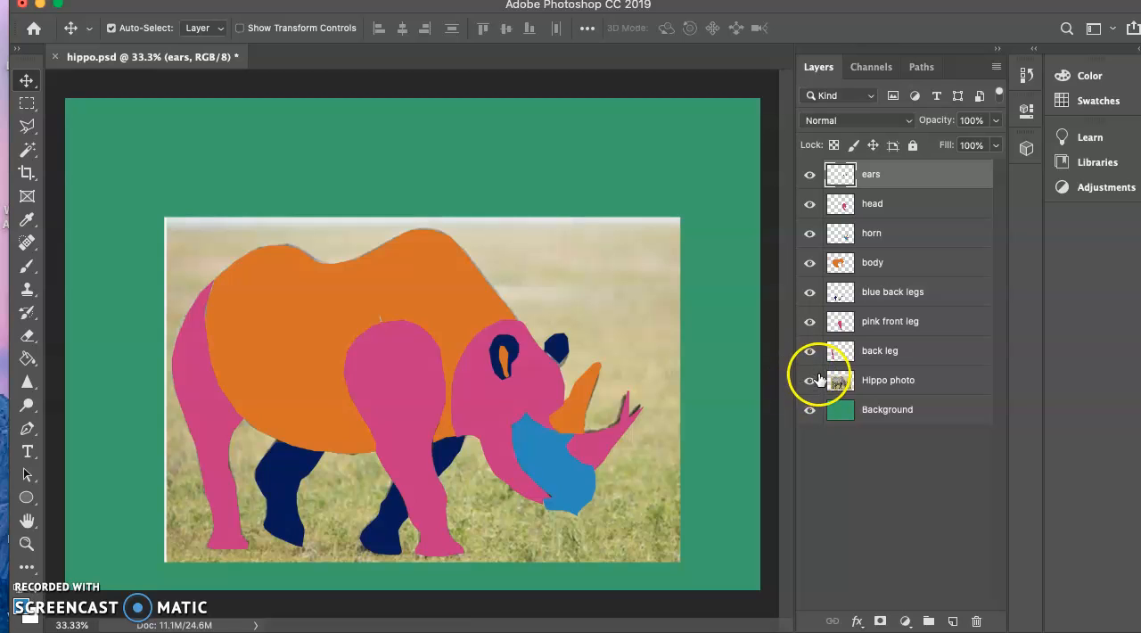
Hide the Hippo photo layer, and briefly toggle the ears layer off and on to check what it contains.
left_click(809, 382)
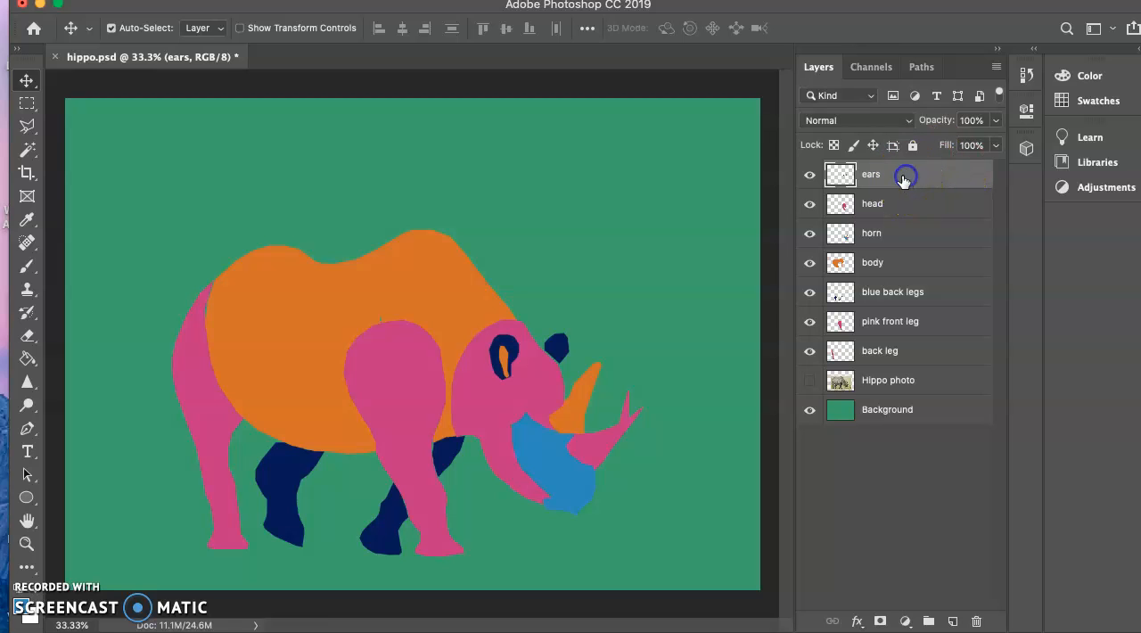
left_click(809, 175)
left_click(810, 176)
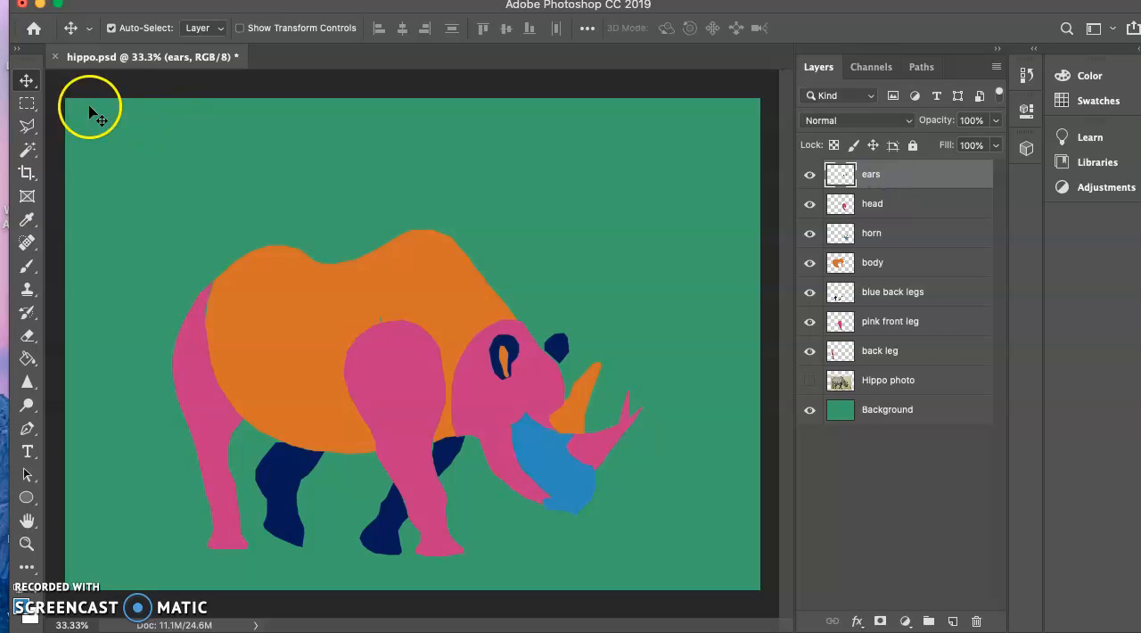
Nudge the ears layer upward in small increments with the Move tool.
left_click(27, 85)
left_click(416, 244)
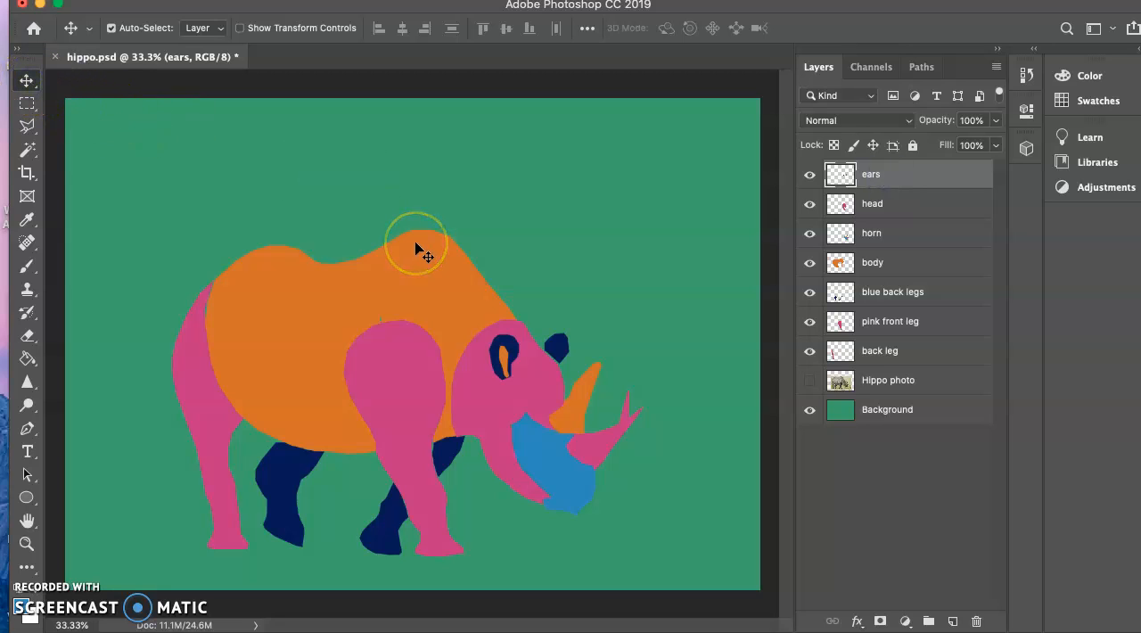
key("Up")
key("Up")
key("Up")
key("Up")
key("Up")
key("Up")
key("Up")
key("Up")
key("Up")
key("Up")
key("Up")
key("Up")
key("Up")
key("Up")
key("Up")
key("Up")
key("Up")
key("Up")
key("Up")
key("Up")
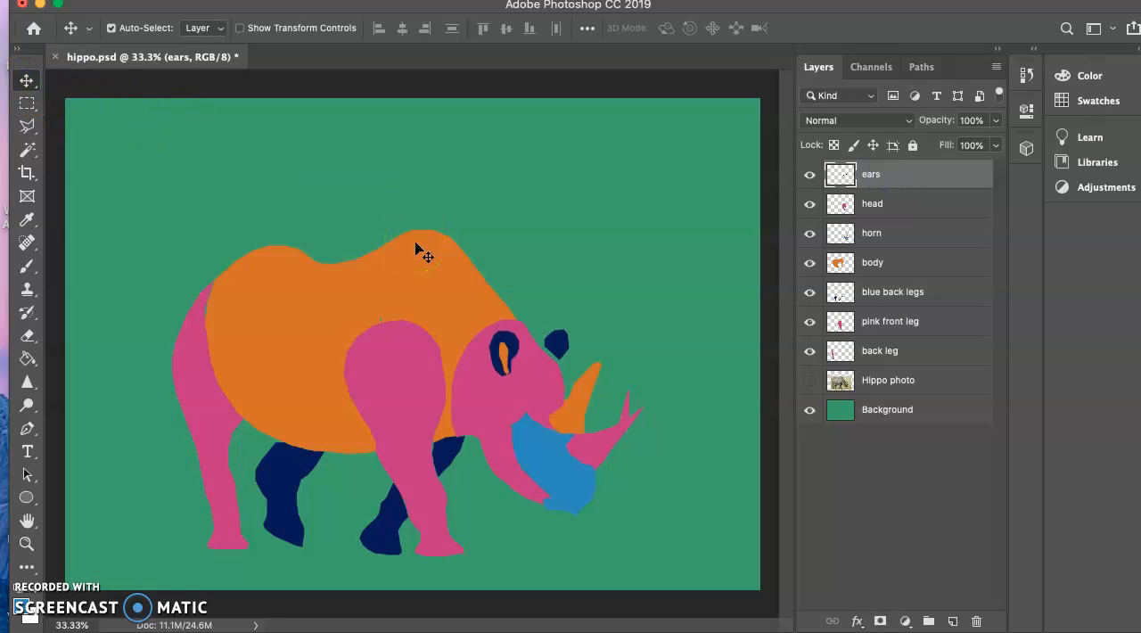
key("Up")
key("Up")
key("Up")
key("Up")
key("Up")
key("Up")
key("Up")
key("Up")
key("Up")
key("Up")
key("Up")
key("Up")
key("Up")
key("Up")
key("Up")
key("Up")
key("Up")
key("Up")
key("Up")
key("Up")
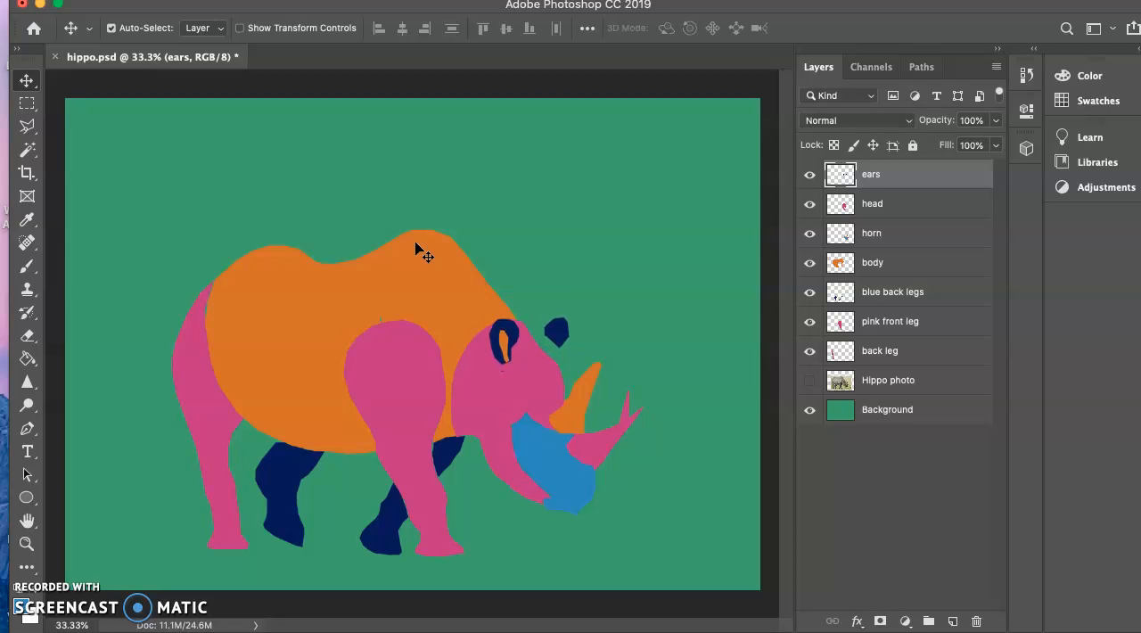
key("Up")
key("Up")
key("Up")
key("Up")
Nudge the ears layer back down in small increments until both ears overlap the head, slightly below their original position.
key("Down")
key("Down")
key("Down")
key("Down")
key("Down")
key("Down")
key("Down")
key("Down")
key("Down")
key("Down")
key("Down")
key("Down")
key("Down")
key("Down")
key("Down")
key("Down")
key("Down")
key("Down")
key("Down")
key("Down")
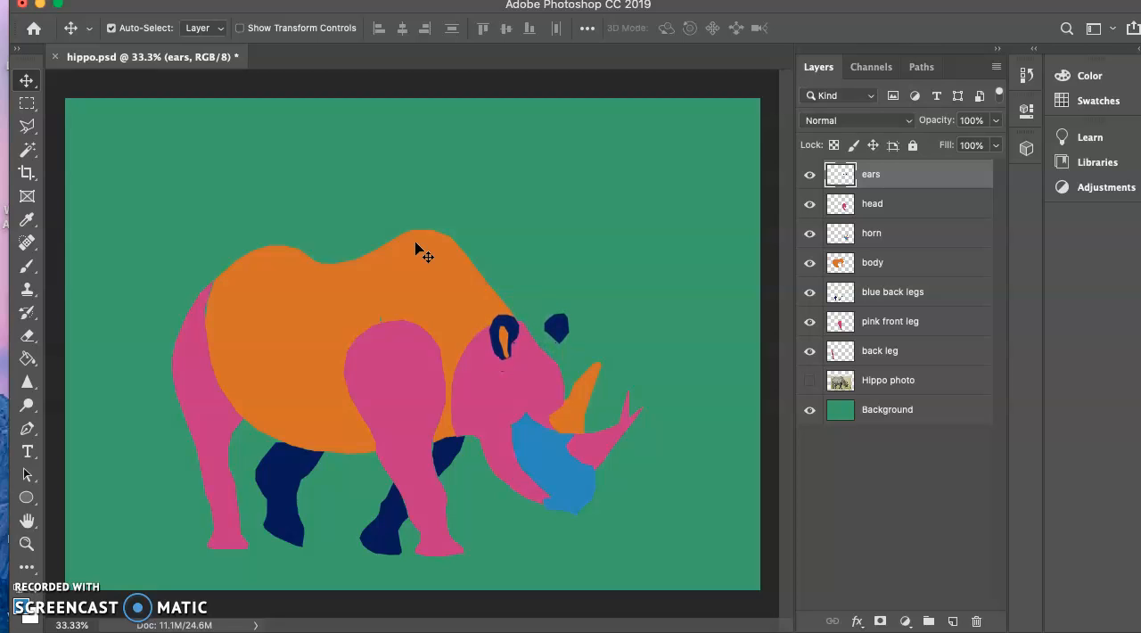
key("Down")
key("Down")
key("Down")
key("Down")
key("Down")
key("Down")
key("Down")
key("Down")
key("Down")
key("Down")
key("Down")
key("Down")
key("Down")
key("Down")
key("Down")
key("Down")
key("Down")
key("Down")
key("Down")
key("Down")
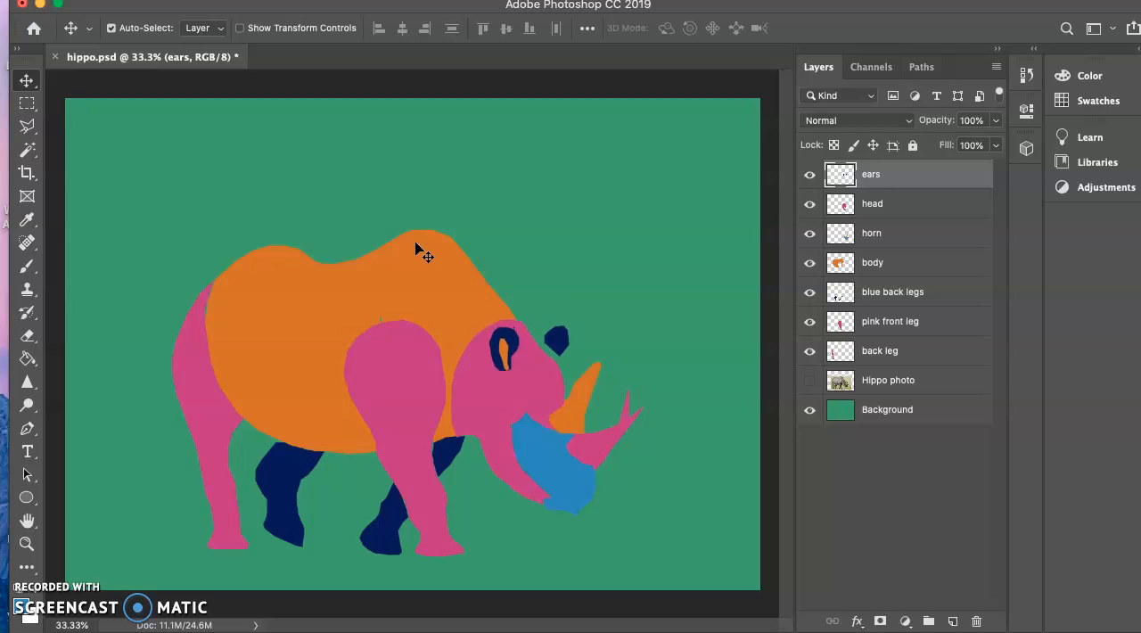
key("Down")
key("Down")
key("Down")
key("Down")
key("Down")
key("Down")
key("Down")
key("Down")
key("Down")
key("Down")
key("Down")
key("Down")
key("Down")
key("Down")
key("Down")
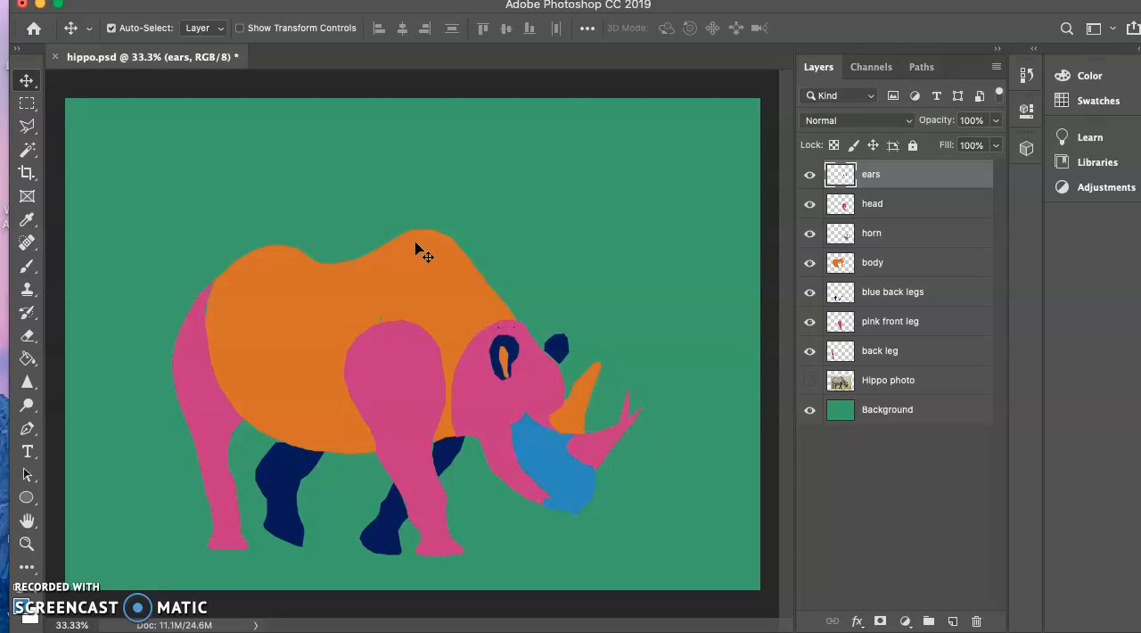
key("Down")
key("Down")
key("Down")
key("Down")
key("Down")
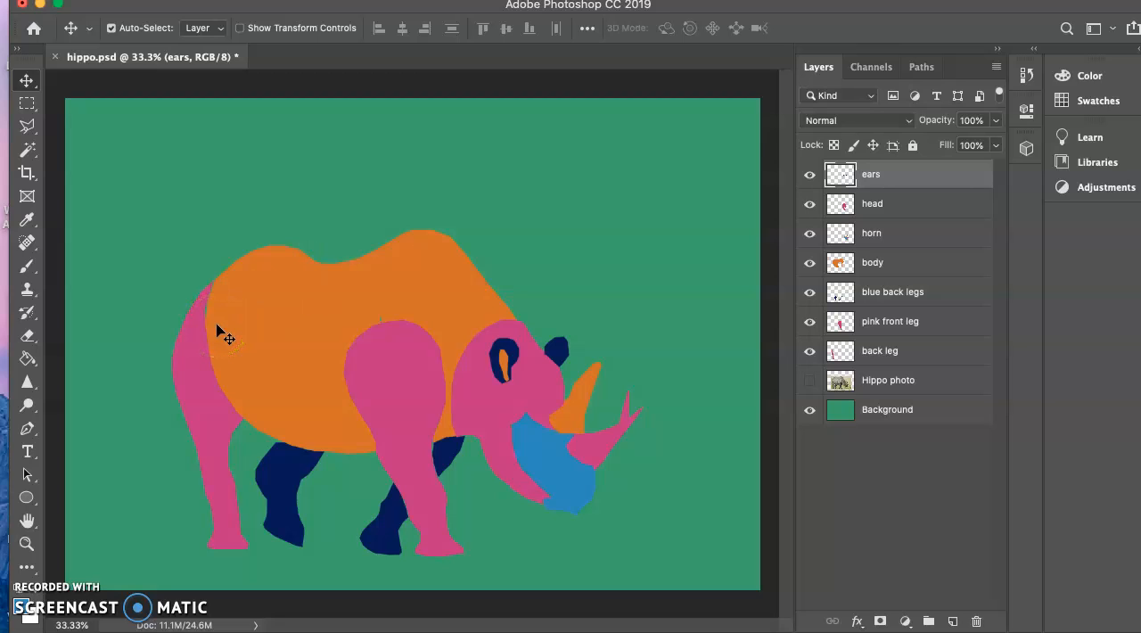
Examine the edges of the body and front leg up close for small gaps and stray marks.
key("super")
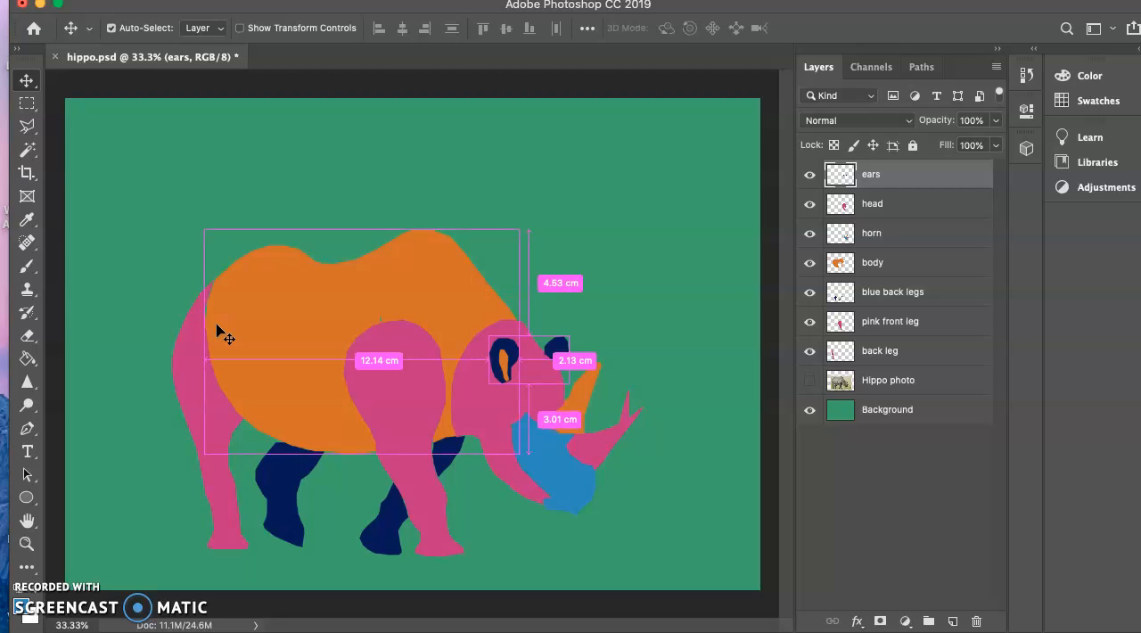
key("super+equal")
key("super+equal")
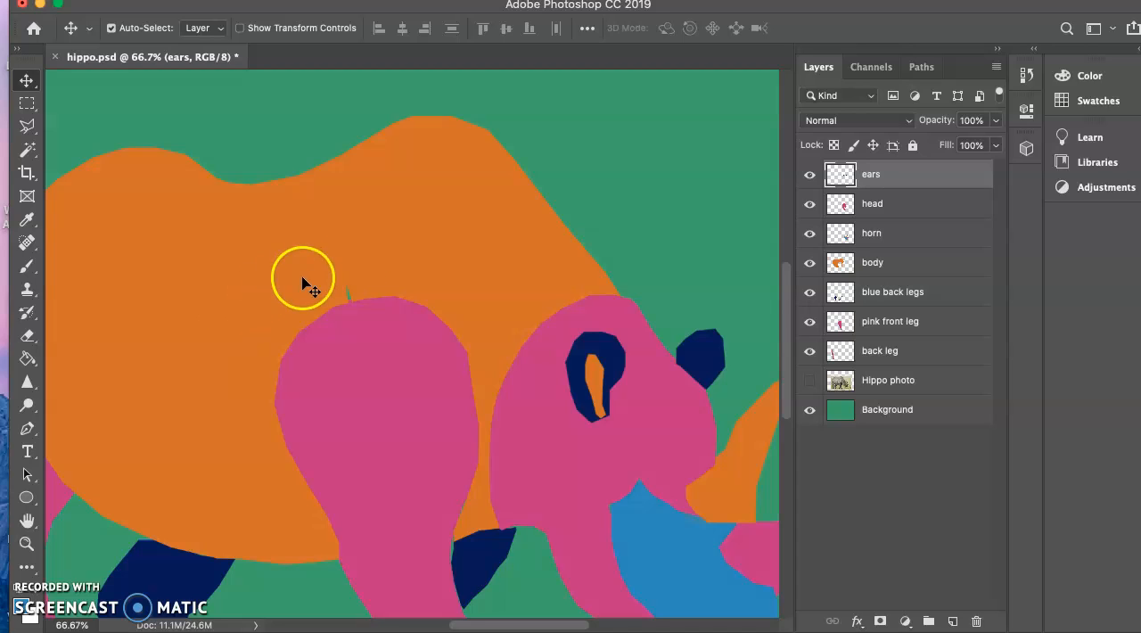
left_click(459, 226)
left_click_drag(459, 227, 504, 219)
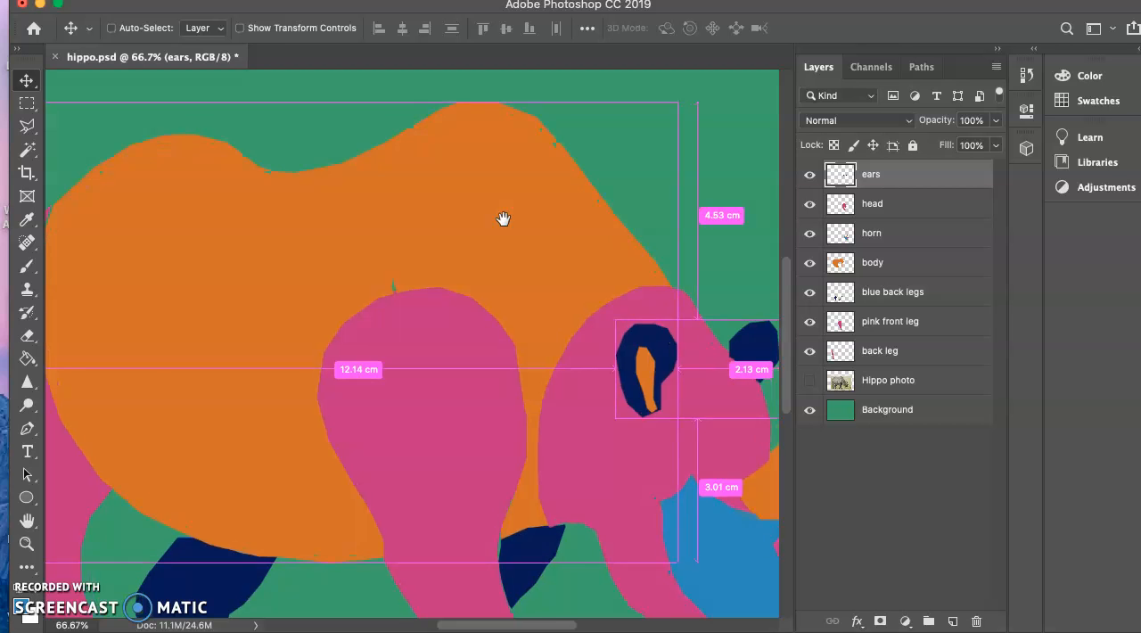
key("super+plus")
key("super+plus")
key("super+minus")
key("super+minus")
key("super+minus")
key("super+minus")
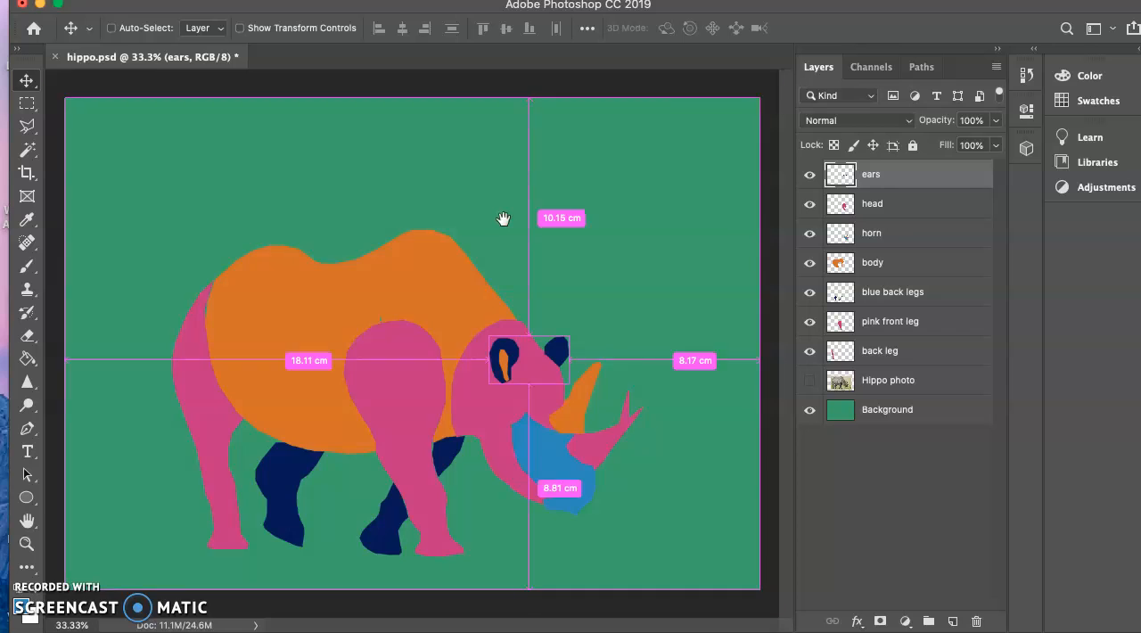
key("super+plus")
key("super+plus")
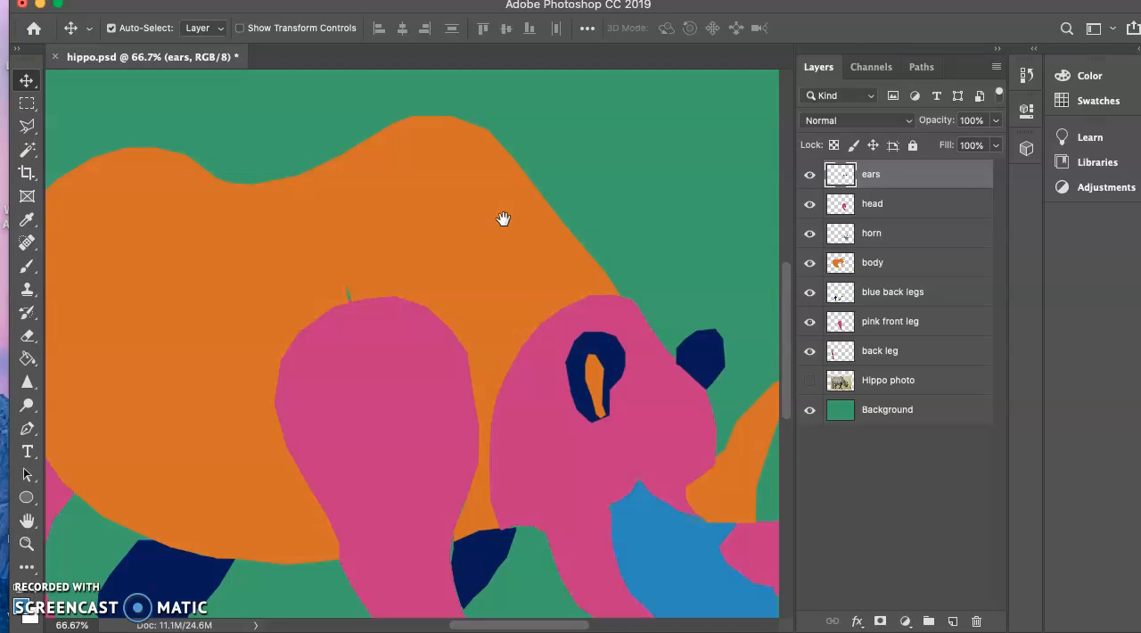
Examine the head, horn and legs at 66.7% magnification for untidy edges between the coloured shapes.
left_click(487, 238)
left_click(486, 237)
left_click_drag(486, 236, 385, 158)
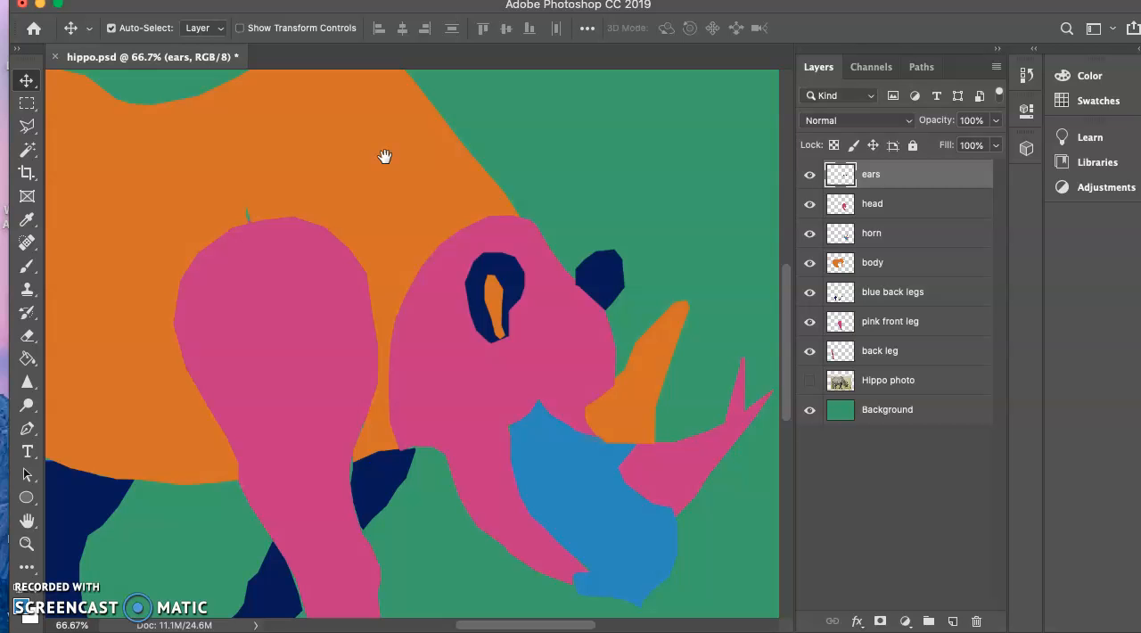
scroll(487, 217, "right", 5)
scroll(487, 217, "up", 1)
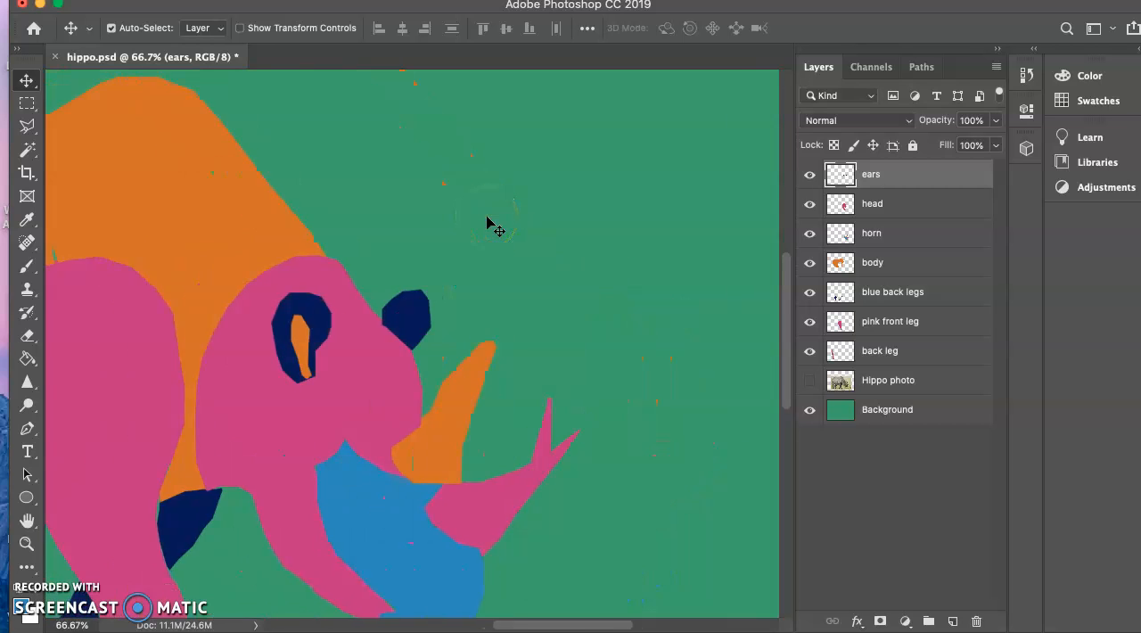
scroll(487, 216, "left", 8)
scroll(486, 223, "left", 5)
scroll(486, 223, "right", 1)
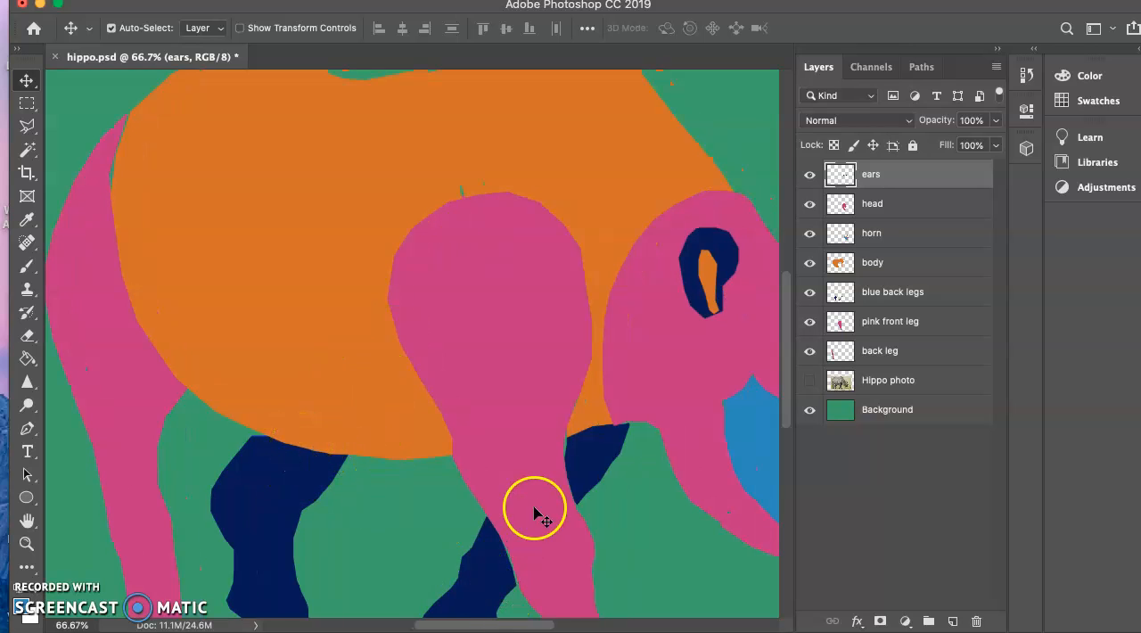
scroll(541, 512, "down", 4)
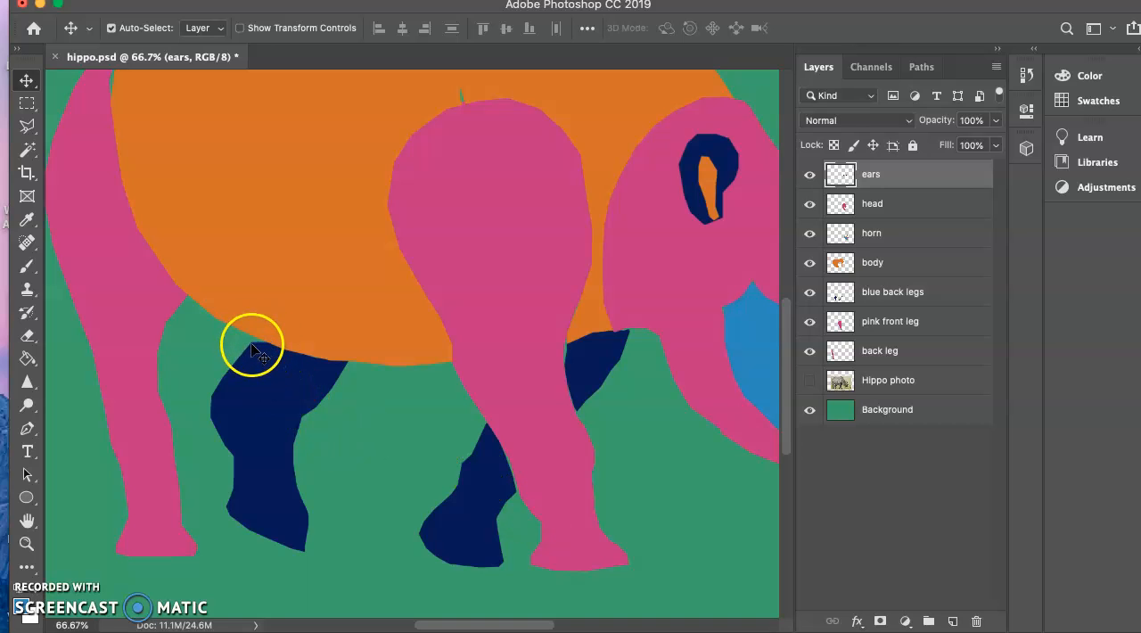
Select the blue back legs layer and set the Brush's foreground colour to the legs' navy blue (#051959) by sampling it.
left_click(872, 294)
left_click(811, 297)
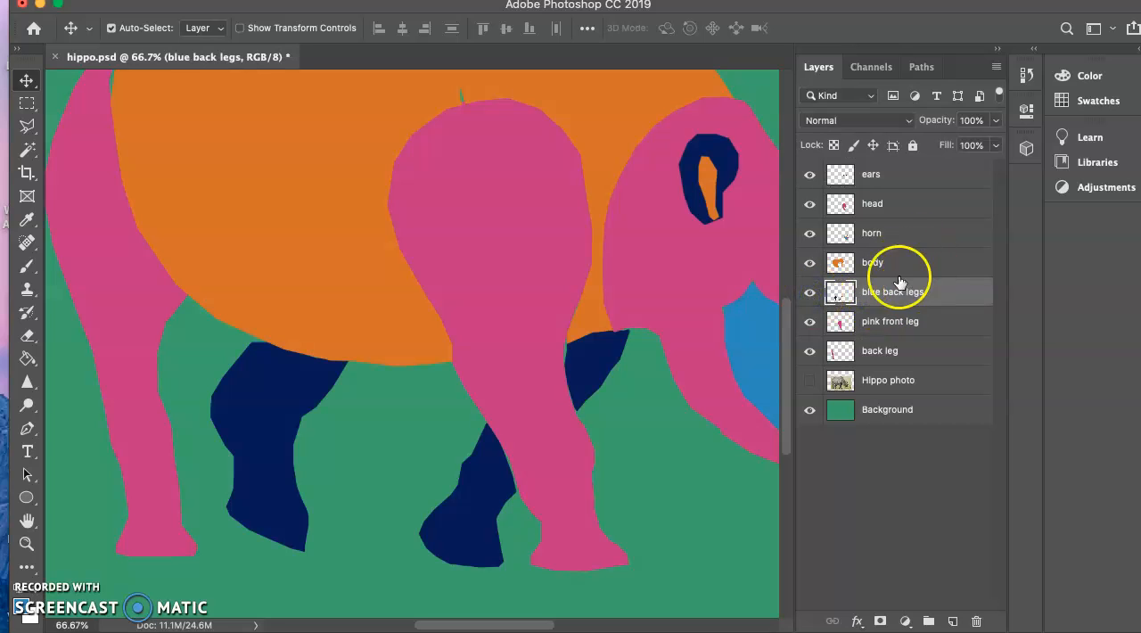
left_click(26, 268)
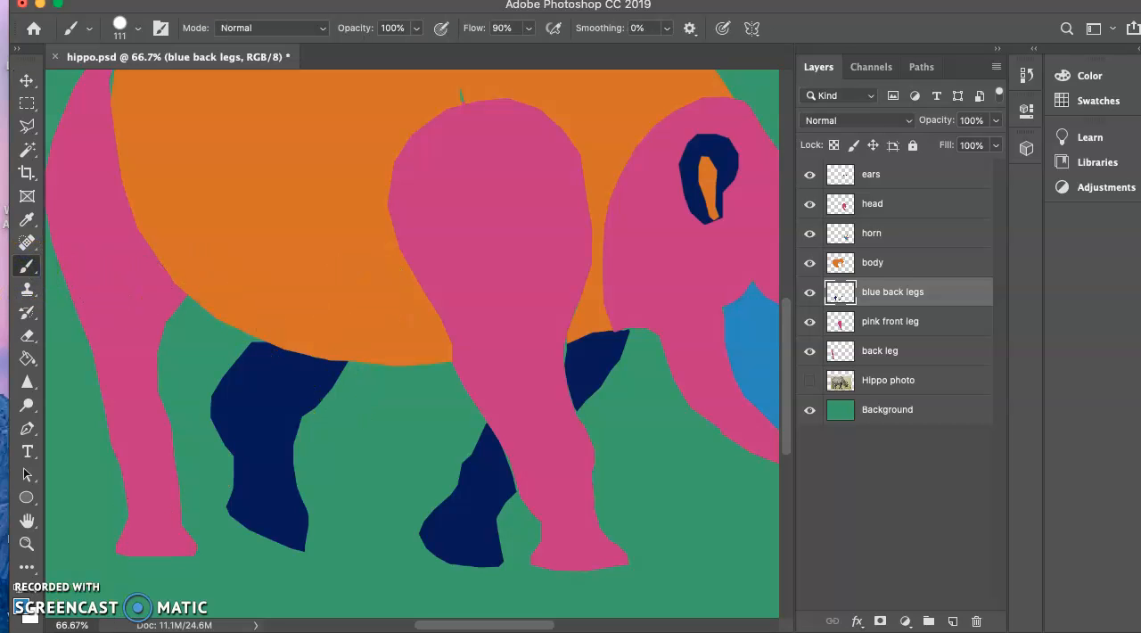
left_click(21, 606)
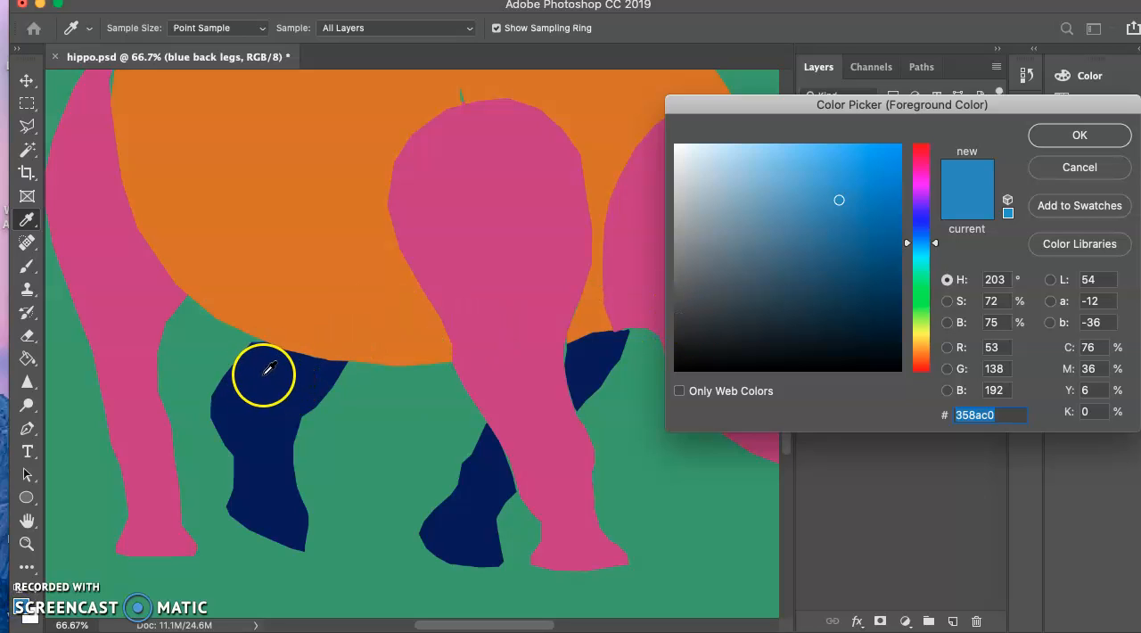
left_click(268, 369)
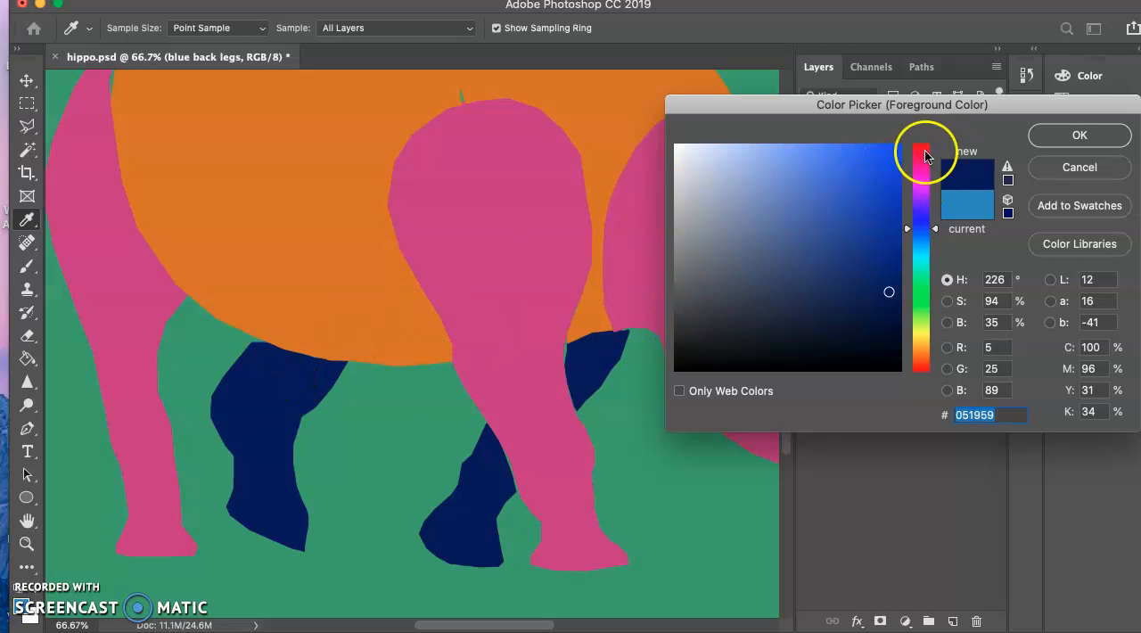
left_click(1082, 135)
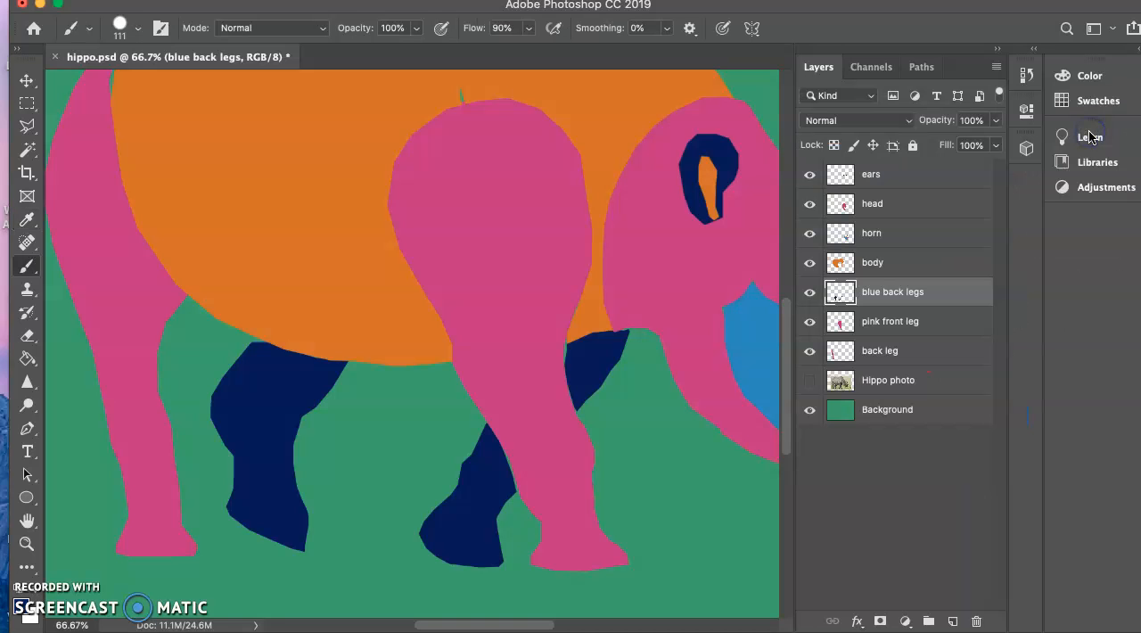
Reduce the Hard Round brush size to 71 px.
mouse_move(320, 348)
left_mouse_down()
mouse_move(267, 357)
mouse_move(281, 360)
left_mouse_up()
key("bracketleft")
key("bracketleft")
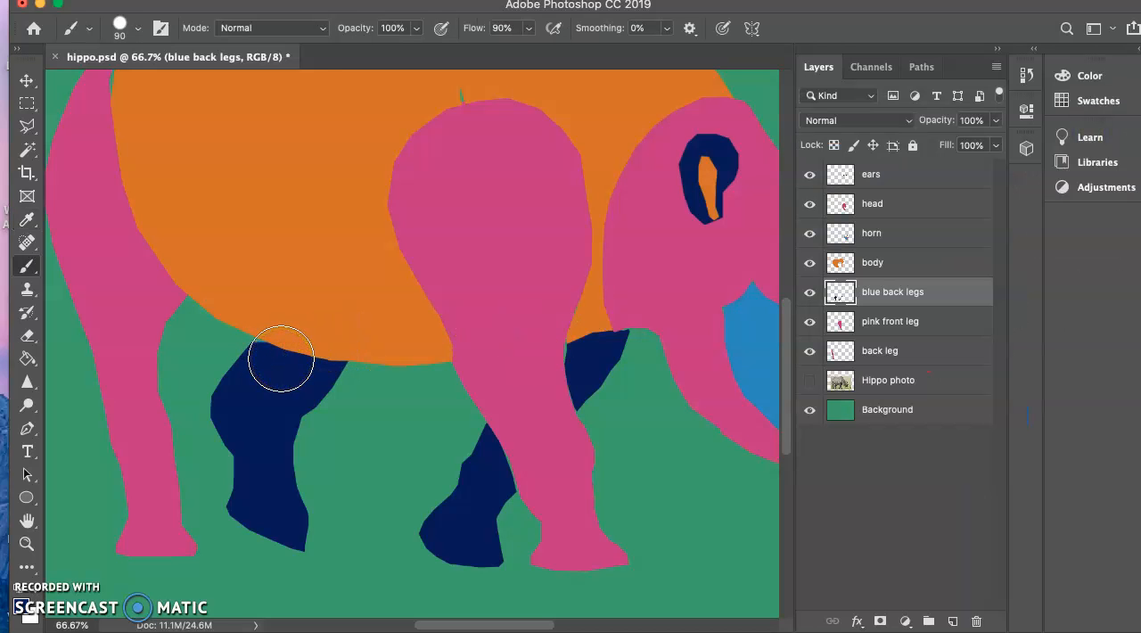
left_click(138, 36)
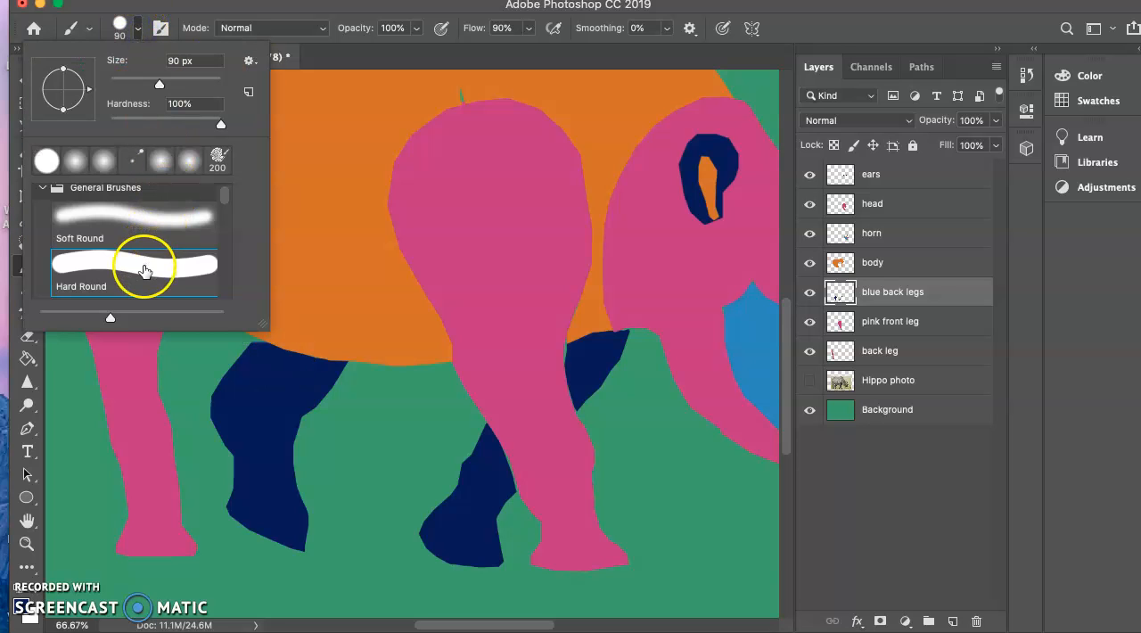
left_click_drag(159, 83, 149, 87)
left_click(273, 363)
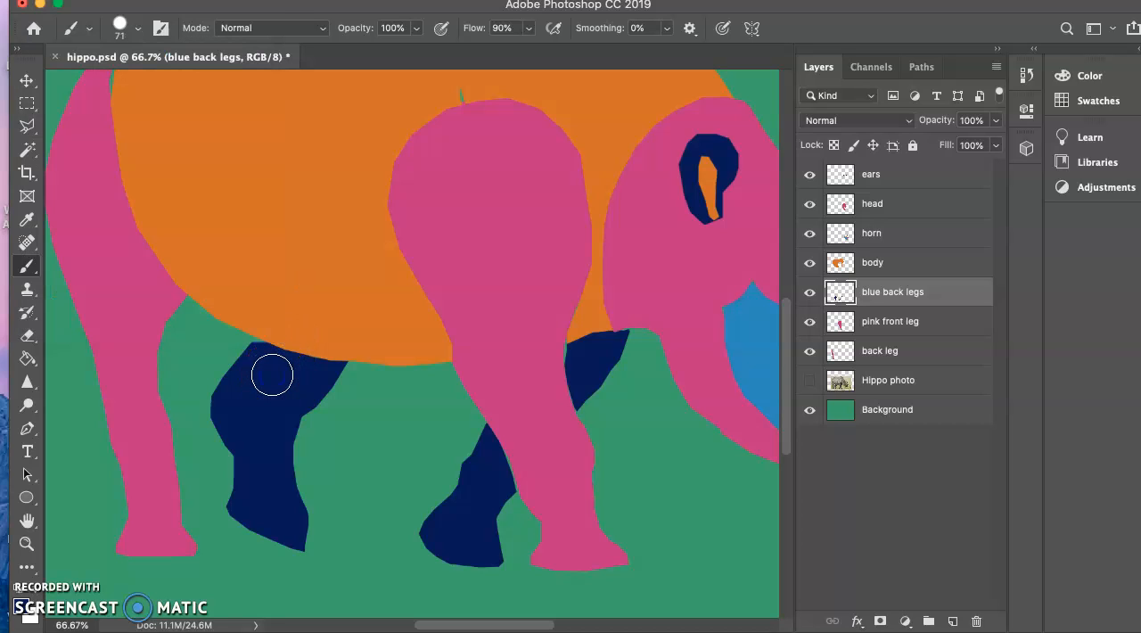
Adjust the brush over the navy back leg until its size is 35 px.
key("bracketleft")
key("bracketleft")
mouse_move(272, 375)
left_mouse_down()
mouse_move(239, 447)
mouse_move(280, 413)
left_mouse_up()
key("bracketleft")
key("bracketleft")
key("bracketleft")
key("bracketleft")
key("bracketleft")
key("bracketleft")
key("bracketleft")
key("bracketleft")
key("bracketleft")
key("bracketleft")
key("bracketleft")
key("bracketright")
key("bracketright")
key("bracketright")
key("bracketright")
key("bracketright")
key("bracketright")
key("bracketright")
key("bracketright")
key("bracketright")
key("bracketright")
left_click_drag(279, 400, 269, 379)
key("bracketleft")
key("bracketleft")
key("bracketleft")
key("bracketleft")
Paint navy over the lighter strip at the top corner of the rear blue leg where it meets the orange body.
key("super+plus")
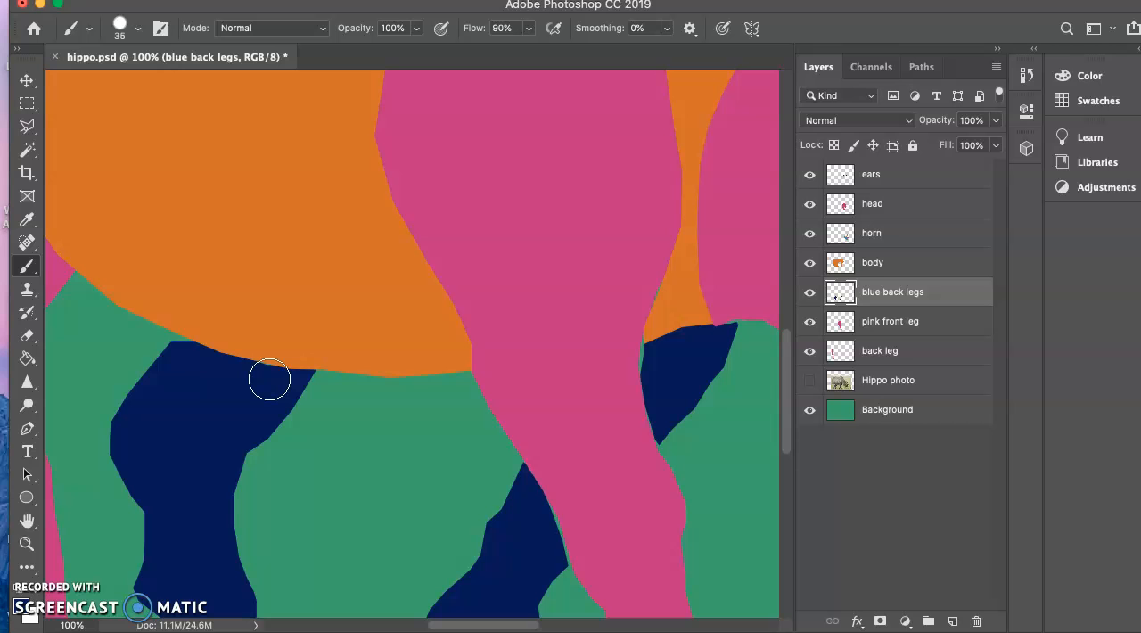
left_click_drag(269, 379, 487, 364)
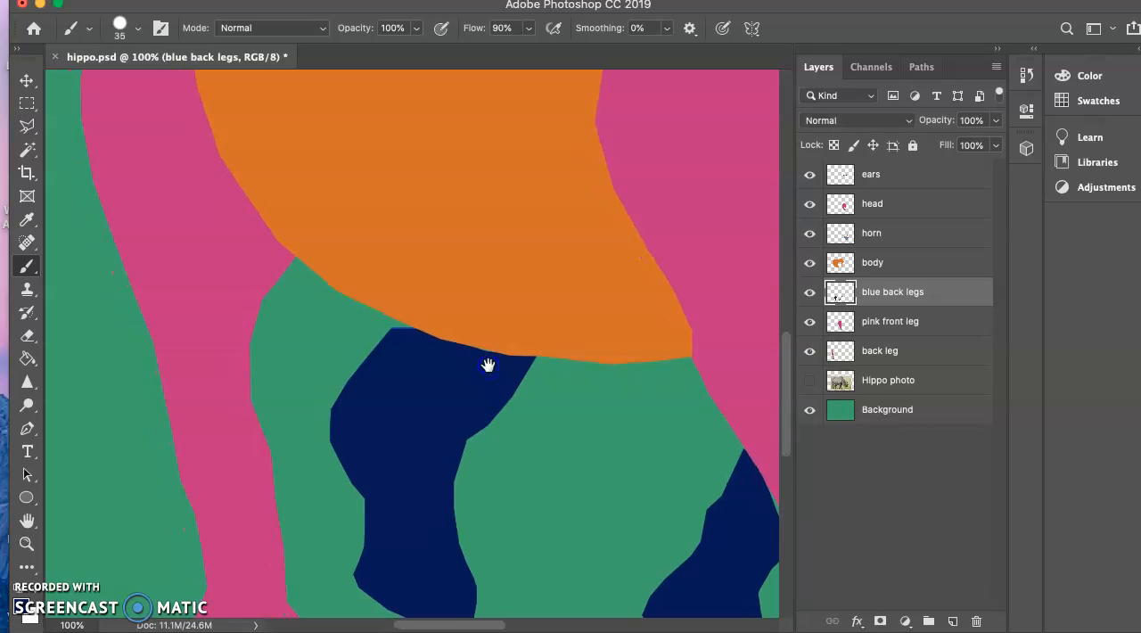
key("super+plus")
key("super+plus")
key("super+plus")
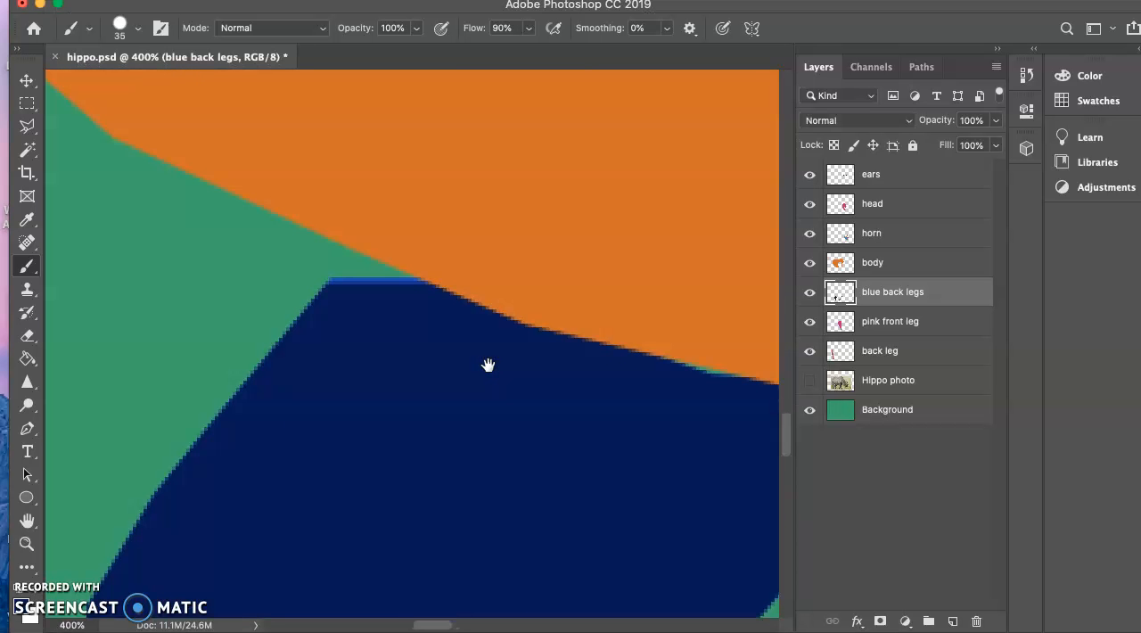
mouse_move(413, 339)
left_mouse_down()
mouse_move(472, 400)
mouse_move(438, 358)
left_mouse_up()
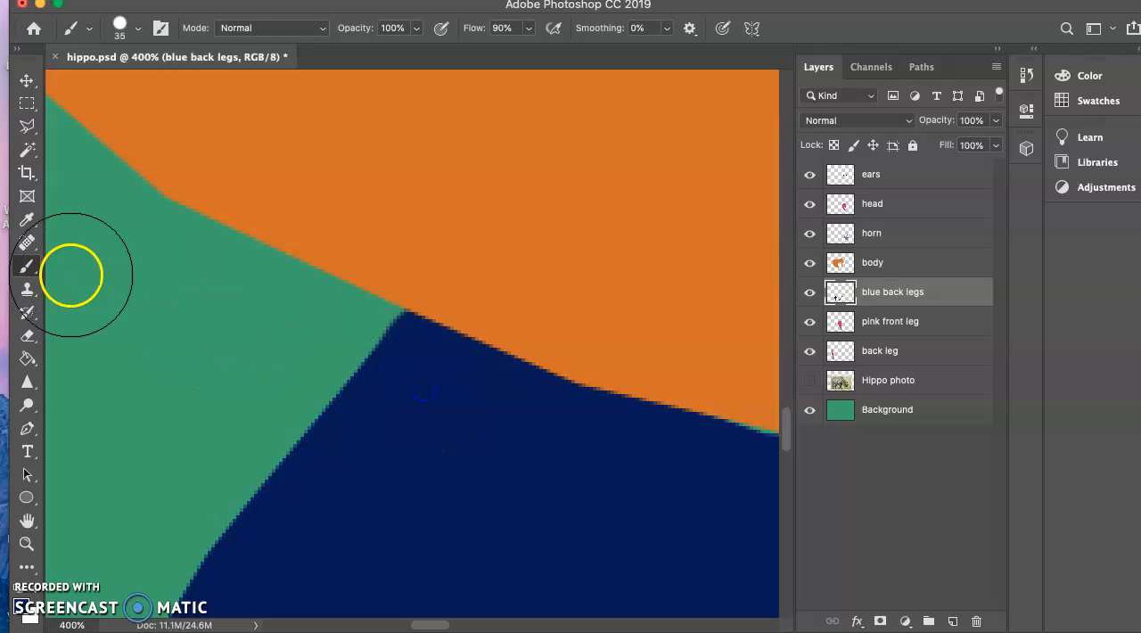
mouse_move(448, 361)
left_mouse_down()
mouse_move(452, 332)
mouse_move(453, 348)
mouse_move(460, 335)
mouse_move(458, 349)
mouse_move(481, 346)
mouse_move(482, 362)
mouse_move(450, 356)
mouse_move(471, 343)
mouse_move(446, 361)
mouse_move(478, 300)
mouse_move(529, 343)
mouse_move(518, 325)
mouse_move(444, 325)
mouse_move(518, 362)
mouse_move(479, 313)
mouse_move(449, 327)
mouse_move(504, 349)
mouse_move(461, 347)
left_mouse_up()
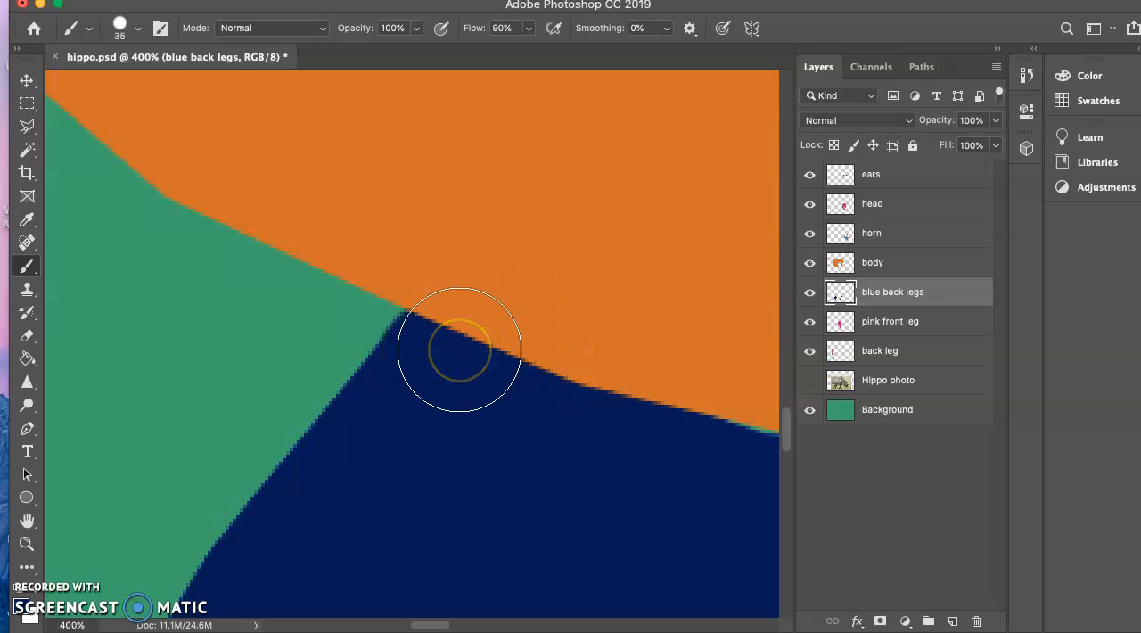
Hide the body layer and paint navy along the rear blue leg's top edge, extending the leg upward into the body area.
left_click(811, 263)
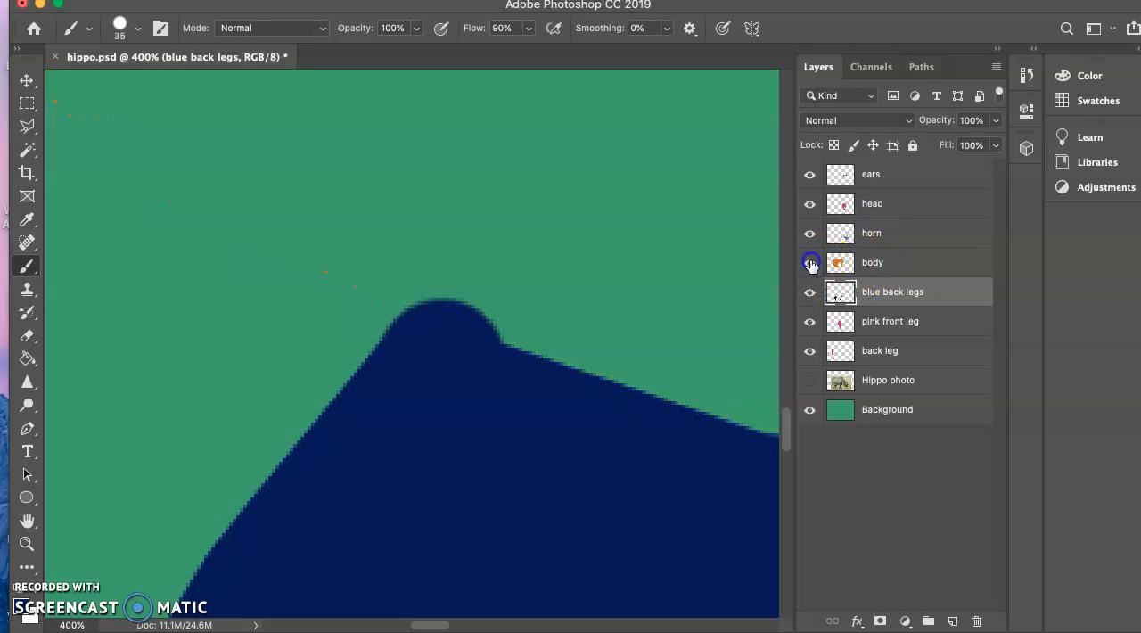
left_click(810, 264)
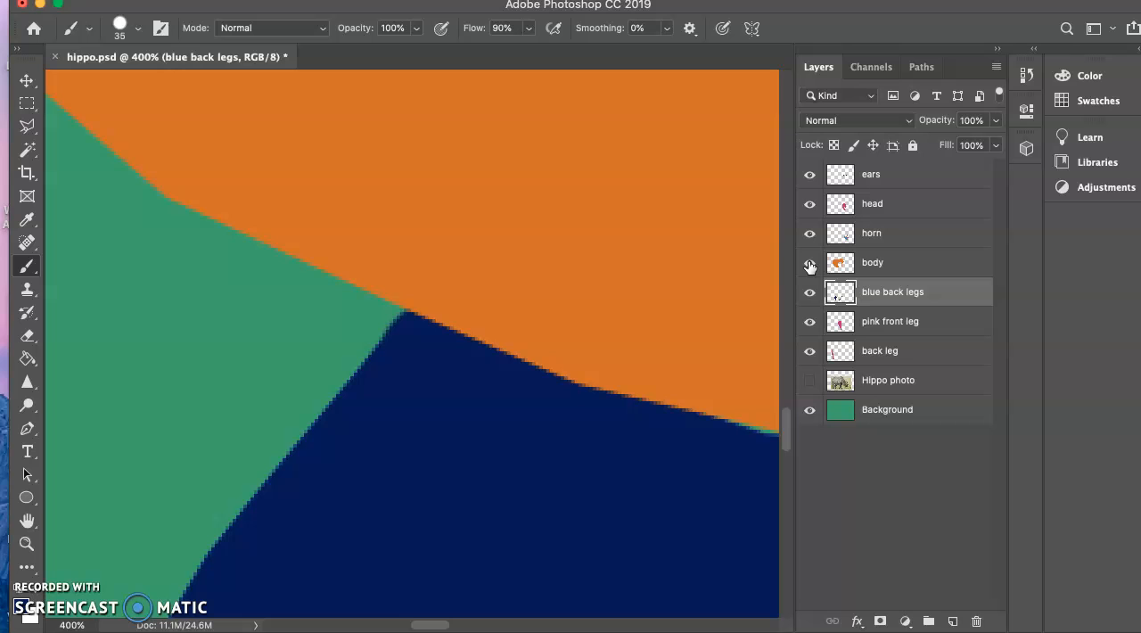
left_click(809, 263)
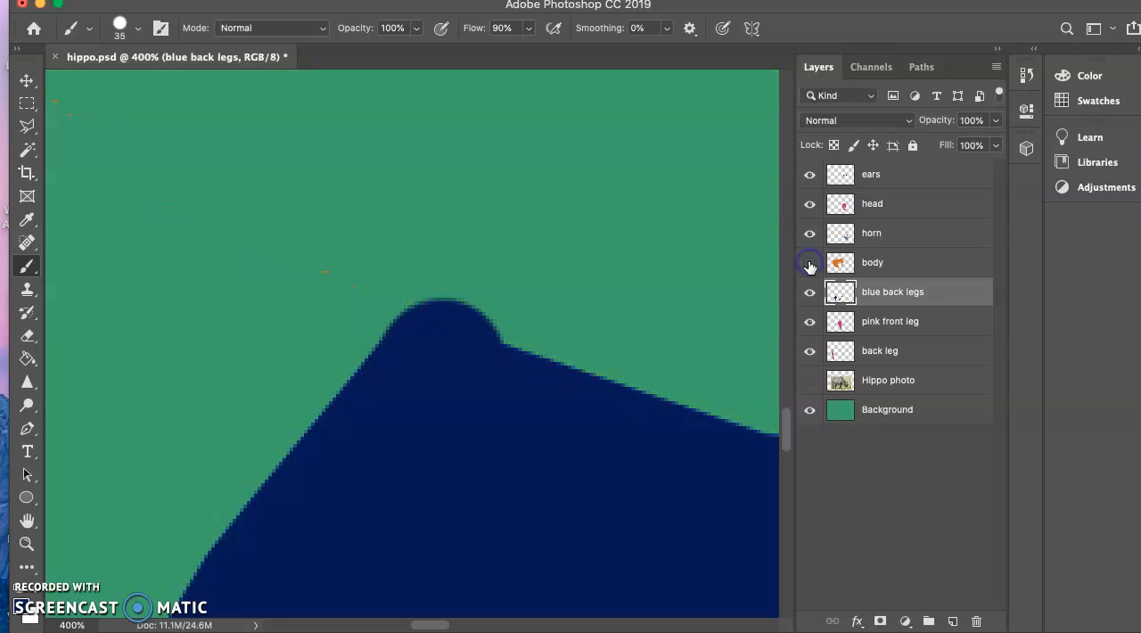
mouse_move(514, 378)
left_mouse_down()
mouse_move(476, 351)
mouse_move(528, 423)
mouse_move(548, 321)
mouse_move(574, 365)
mouse_move(535, 379)
mouse_move(596, 375)
mouse_move(603, 389)
mouse_move(620, 376)
mouse_move(614, 414)
mouse_move(568, 383)
mouse_move(587, 360)
mouse_move(551, 382)
mouse_move(571, 418)
left_mouse_up()
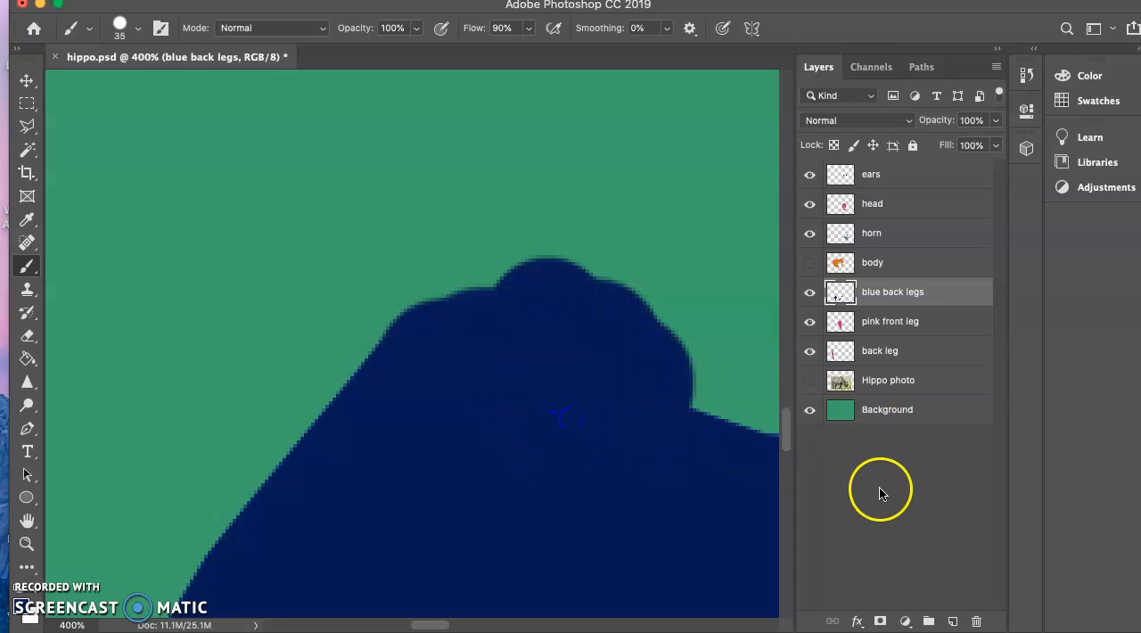
Show the body layer again and smooth the corners along the rear blue leg's edges with navy brush strokes.
left_click(808, 264)
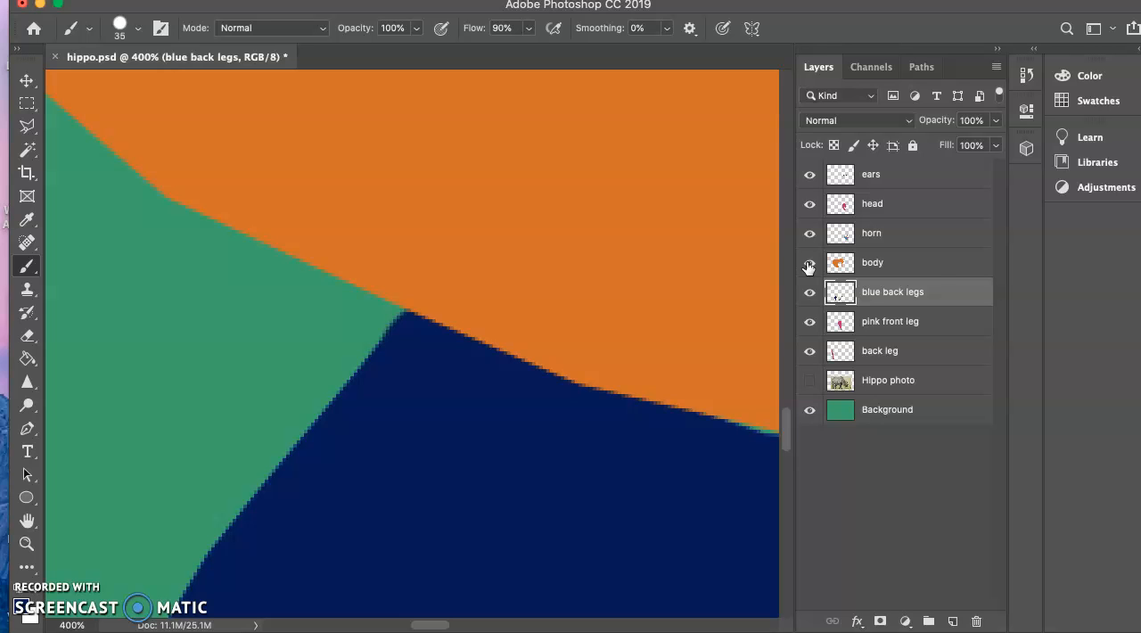
key("super+minus")
key("super+minus")
key("super+minus")
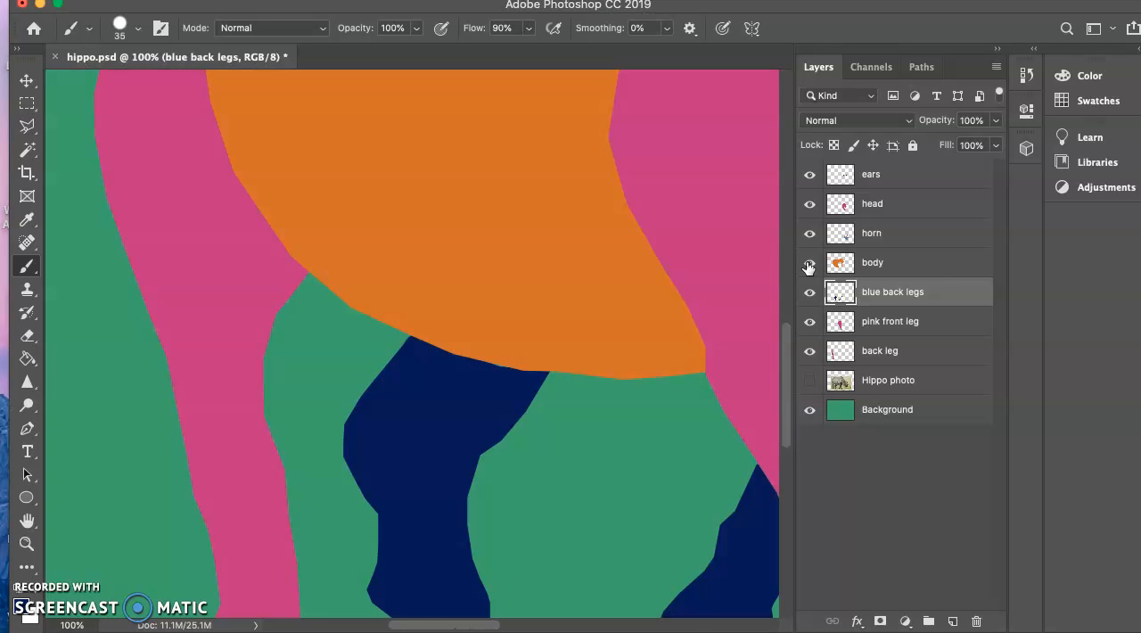
key("super+minus")
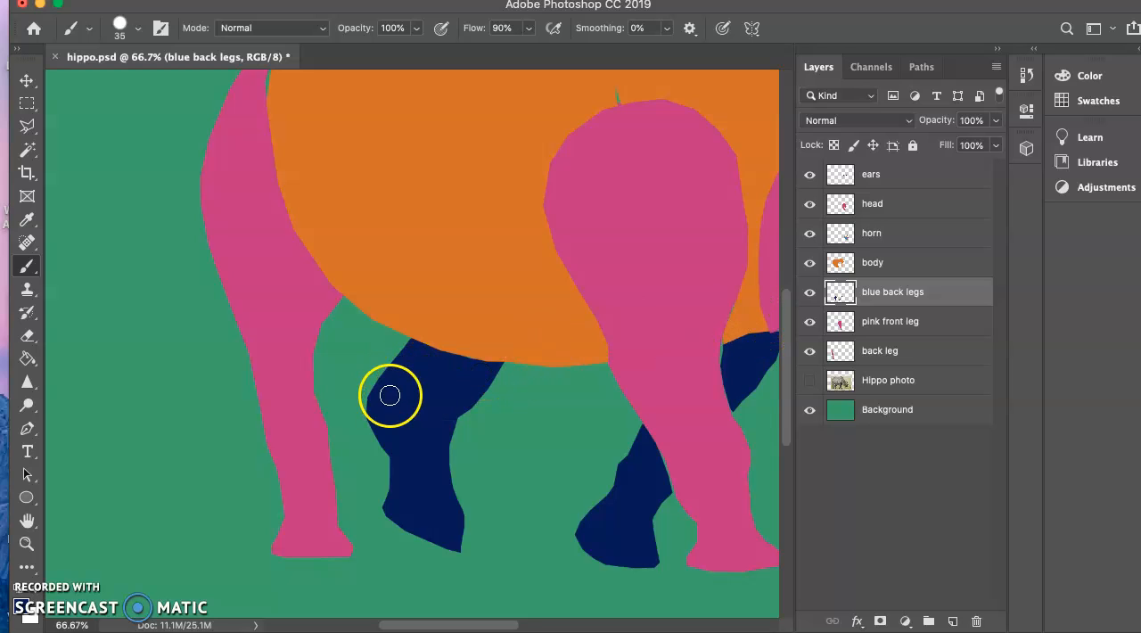
left_click_drag(392, 385, 389, 385)
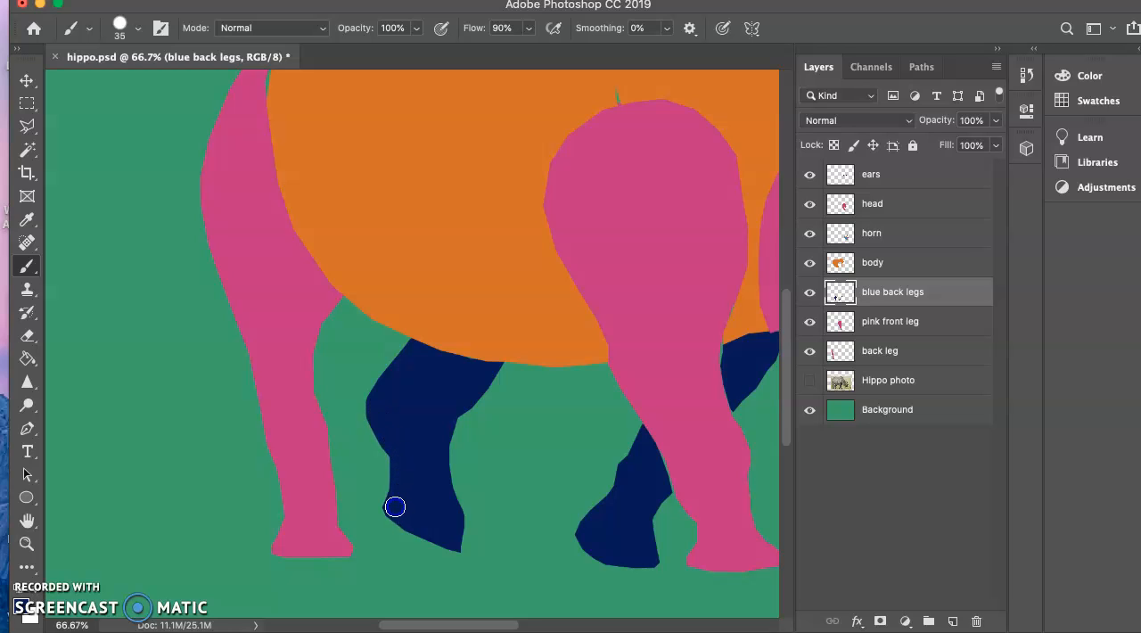
left_click_drag(469, 375, 474, 384)
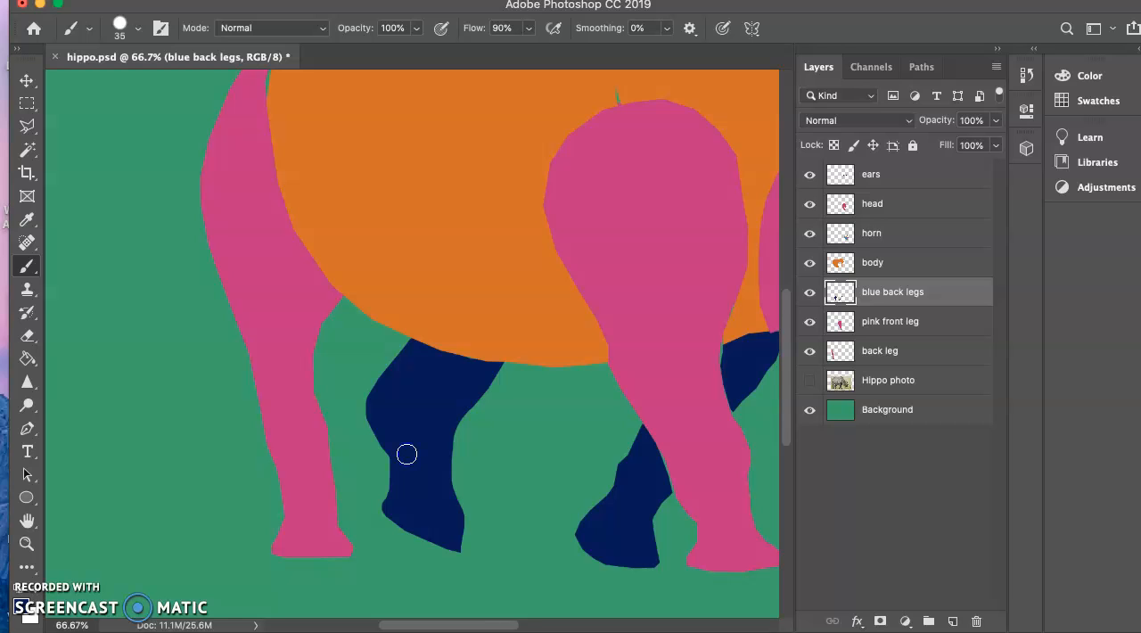
Select the back leg layer and set the foreground color to the pink c03584 sampled from the rear pink leg.
scroll(406, 454, "up", 1)
mouse_move(418, 476)
left_mouse_down()
mouse_move(445, 537)
mouse_move(445, 426)
mouse_move(420, 390)
left_mouse_up()
scroll(420, 391, "up", 3)
scroll(420, 391, "left", 3)
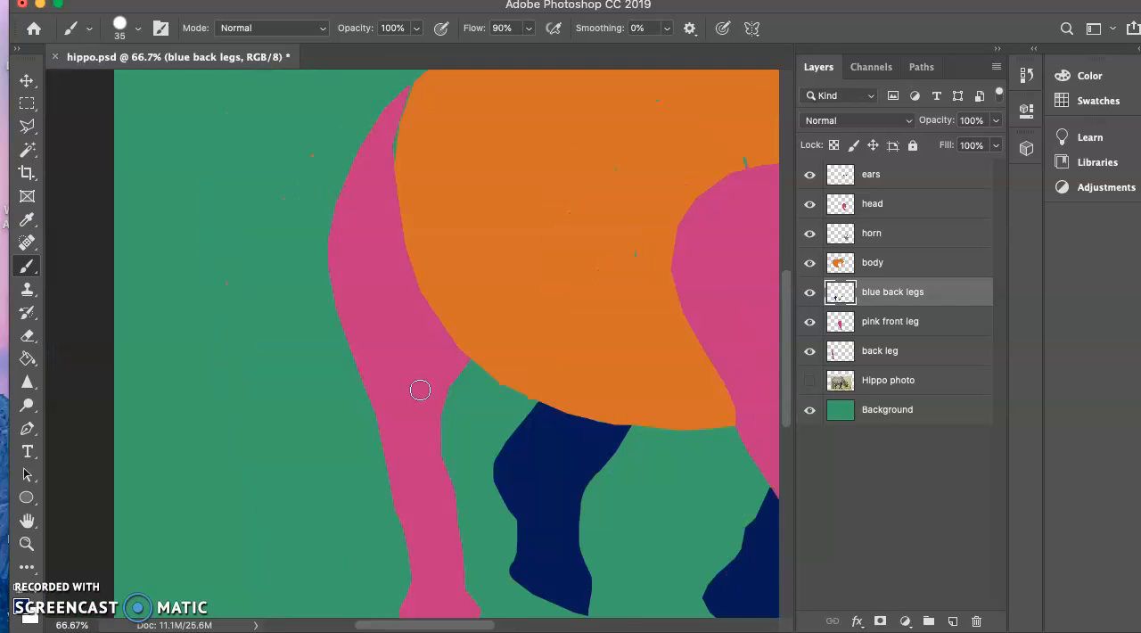
scroll(420, 391, "up", 3)
scroll(420, 390, "right", 1)
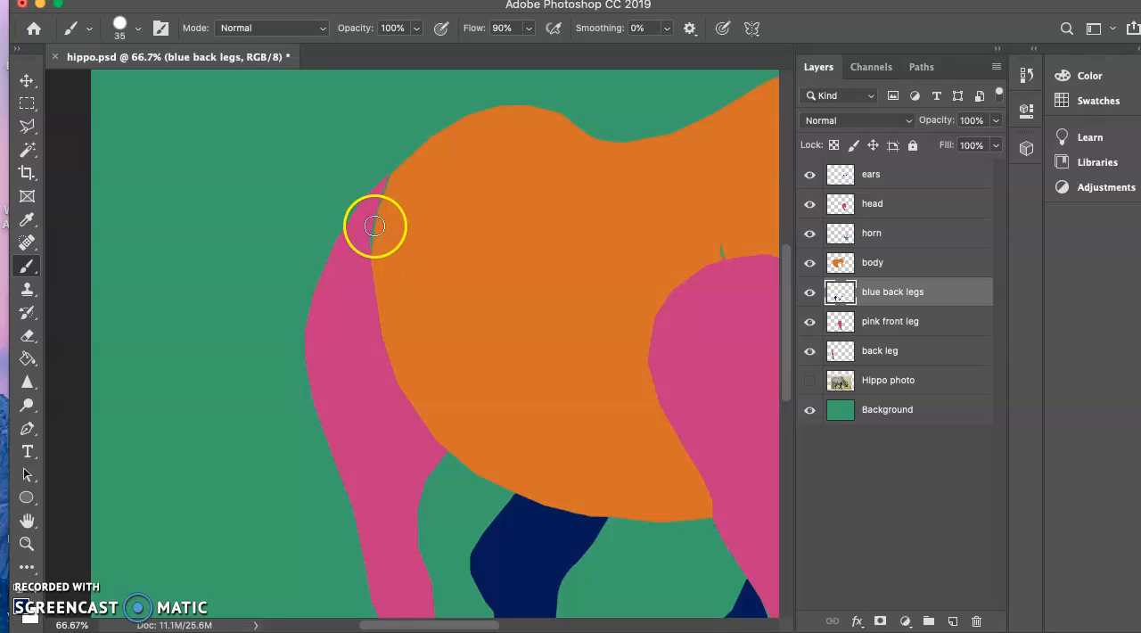
left_click(895, 323)
left_click(879, 351)
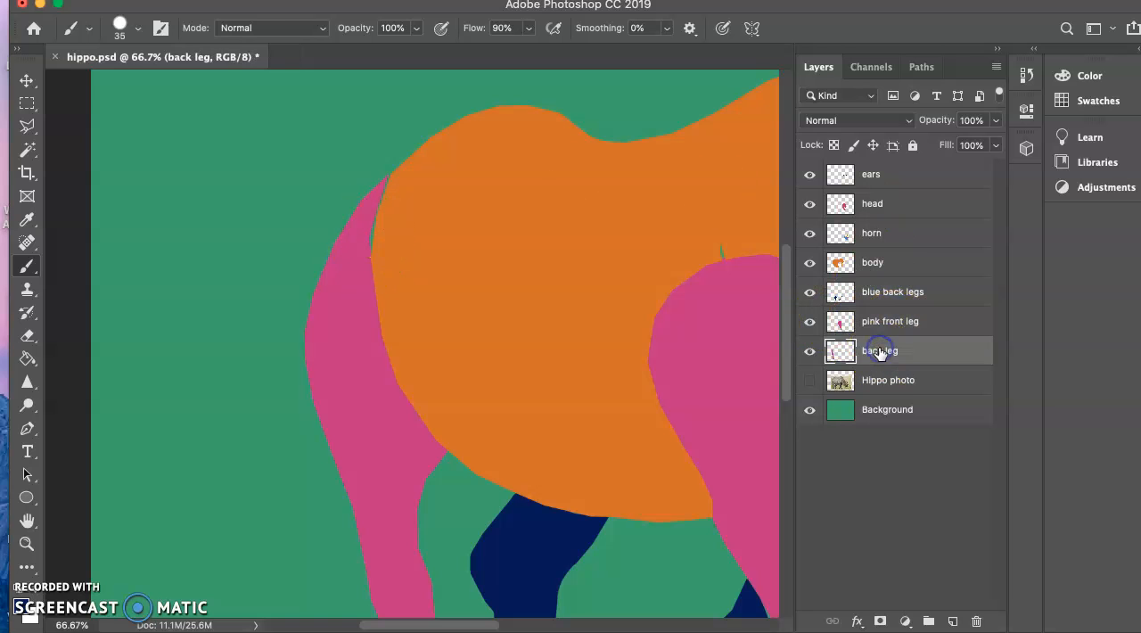
left_click(27, 265)
left_click(23, 605)
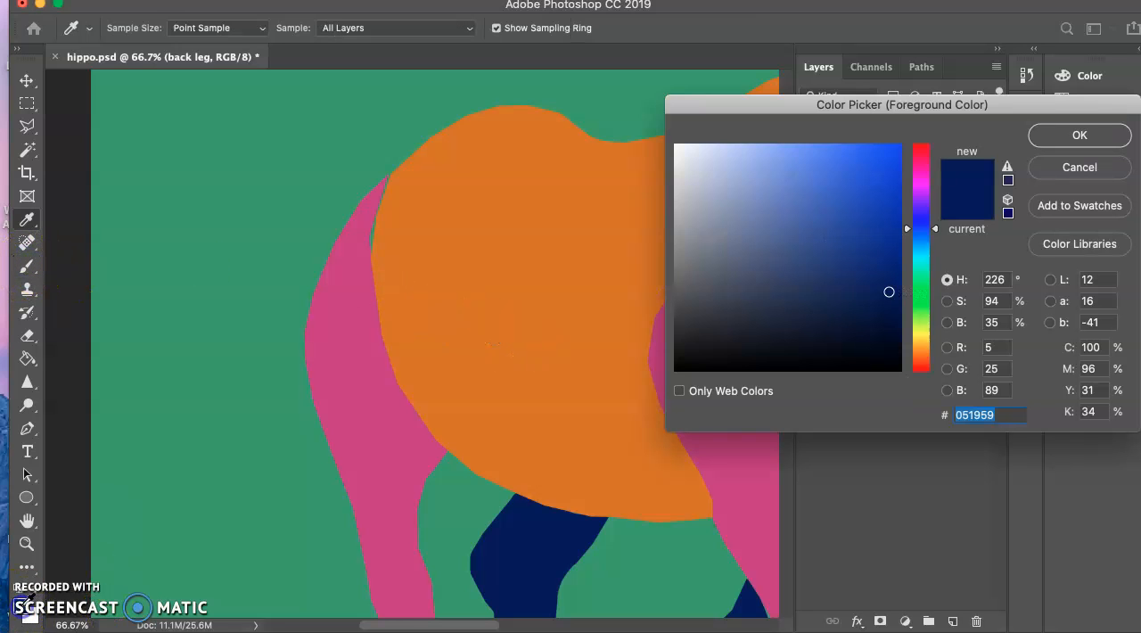
left_click(349, 343)
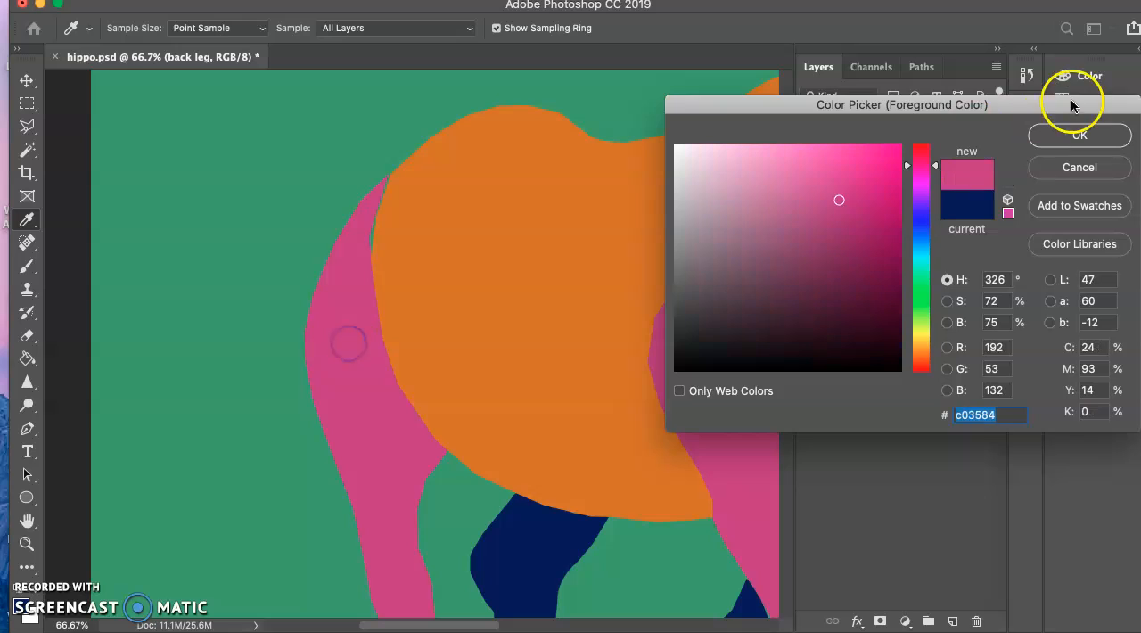
left_click(1080, 134)
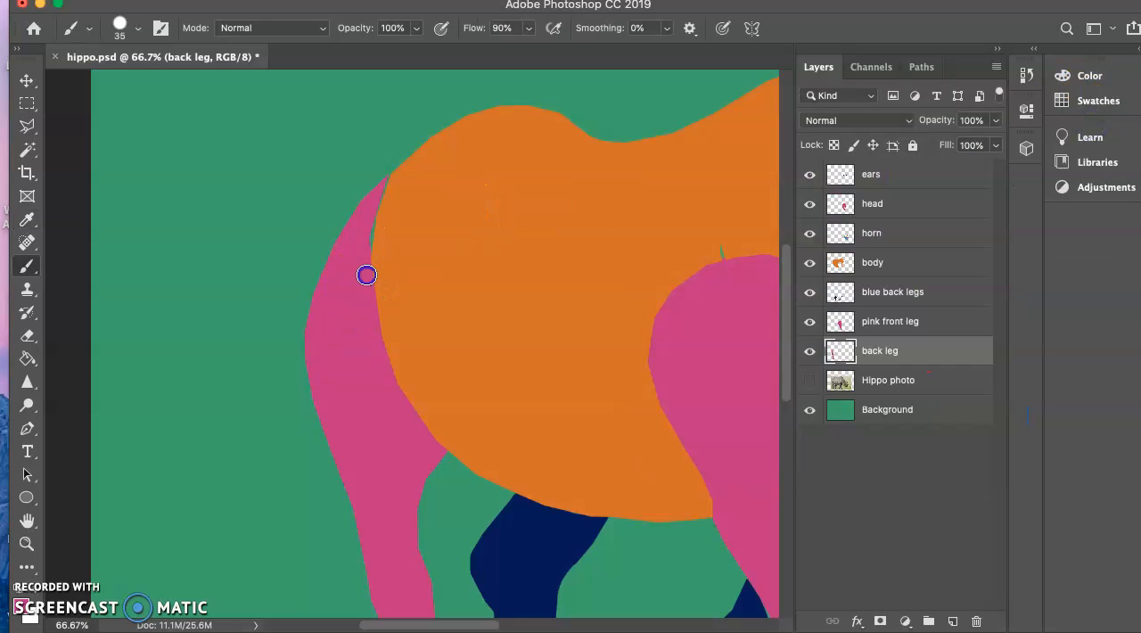
Paint pink over the green gap between the rear pink leg and the body and along the leg's inner edge.
left_click_drag(370, 258, 380, 202)
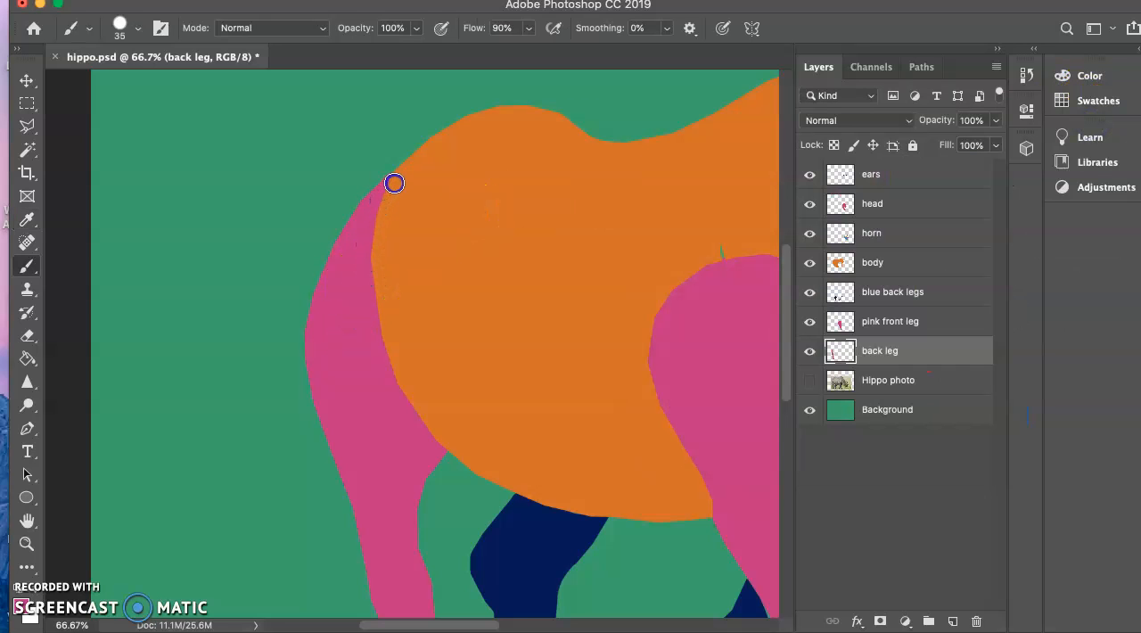
mouse_move(377, 242)
left_mouse_down()
mouse_move(401, 392)
mouse_move(384, 339)
mouse_move(358, 362)
mouse_move(370, 369)
mouse_move(381, 341)
mouse_move(395, 355)
mouse_move(366, 319)
mouse_move(368, 328)
mouse_move(371, 309)
mouse_move(383, 321)
mouse_move(387, 284)
mouse_move(376, 345)
mouse_move(413, 263)
mouse_move(385, 296)
mouse_move(353, 294)
mouse_move(374, 268)
mouse_move(430, 458)
left_mouse_up()
left_click_drag(408, 560, 408, 555)
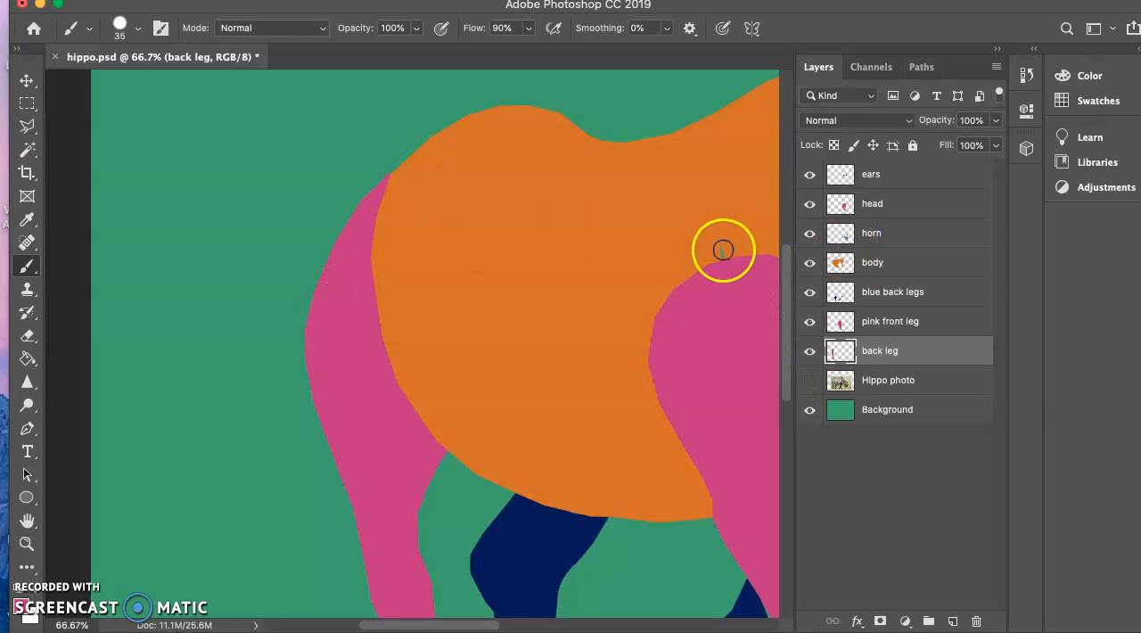
Select the body layer and set the foreground color to the orange d27111 sampled from the body.
left_click(887, 264)
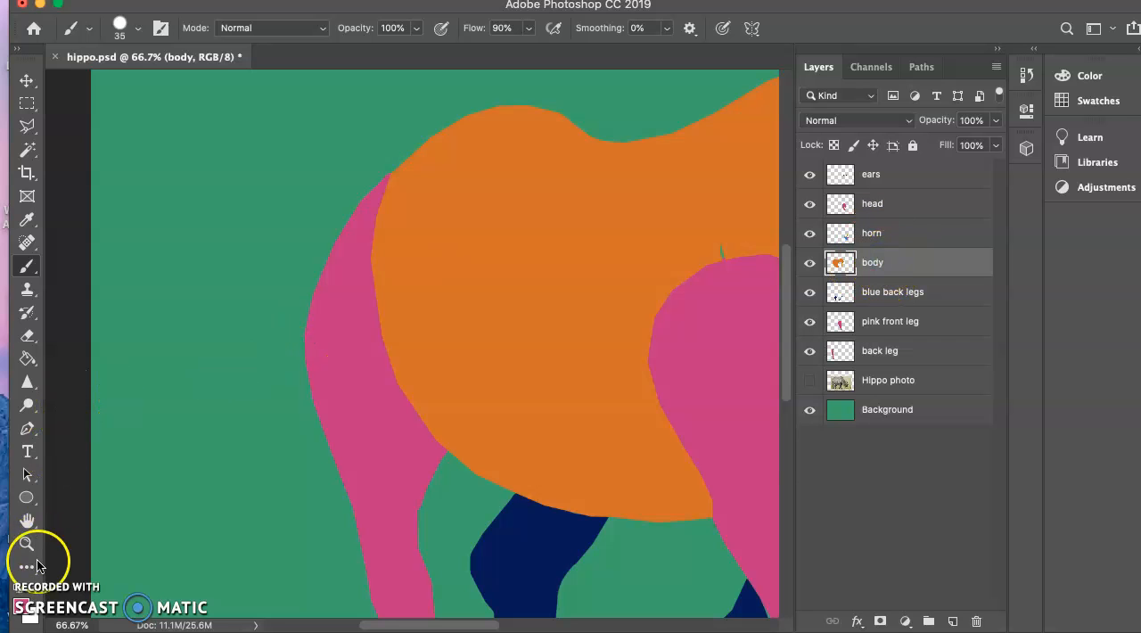
left_click(22, 607)
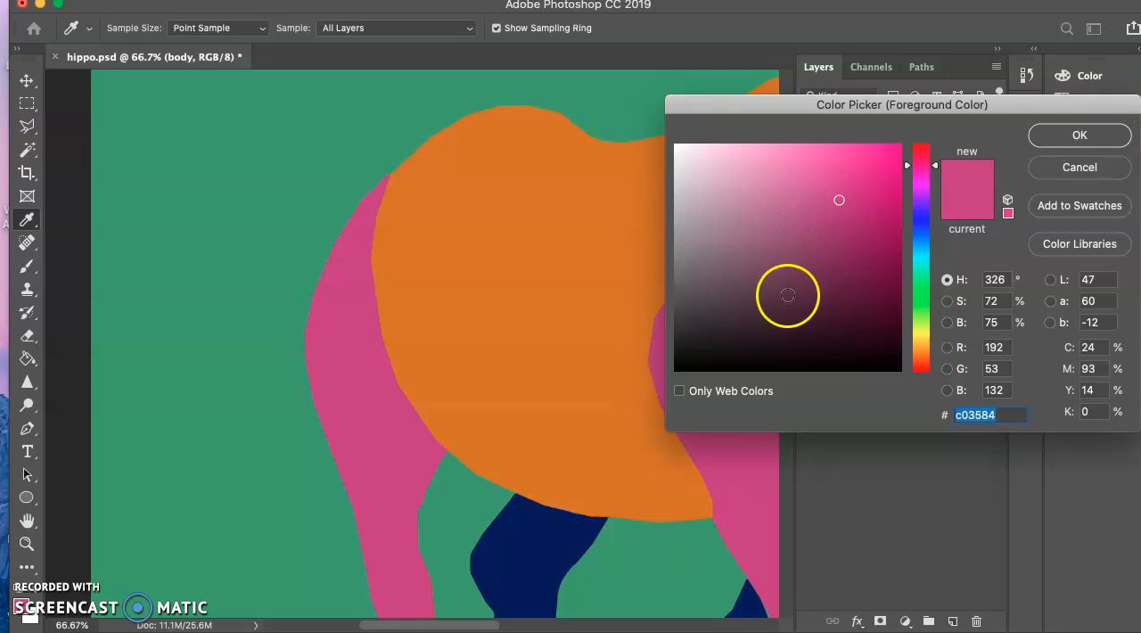
left_click(593, 346)
left_click(1080, 136)
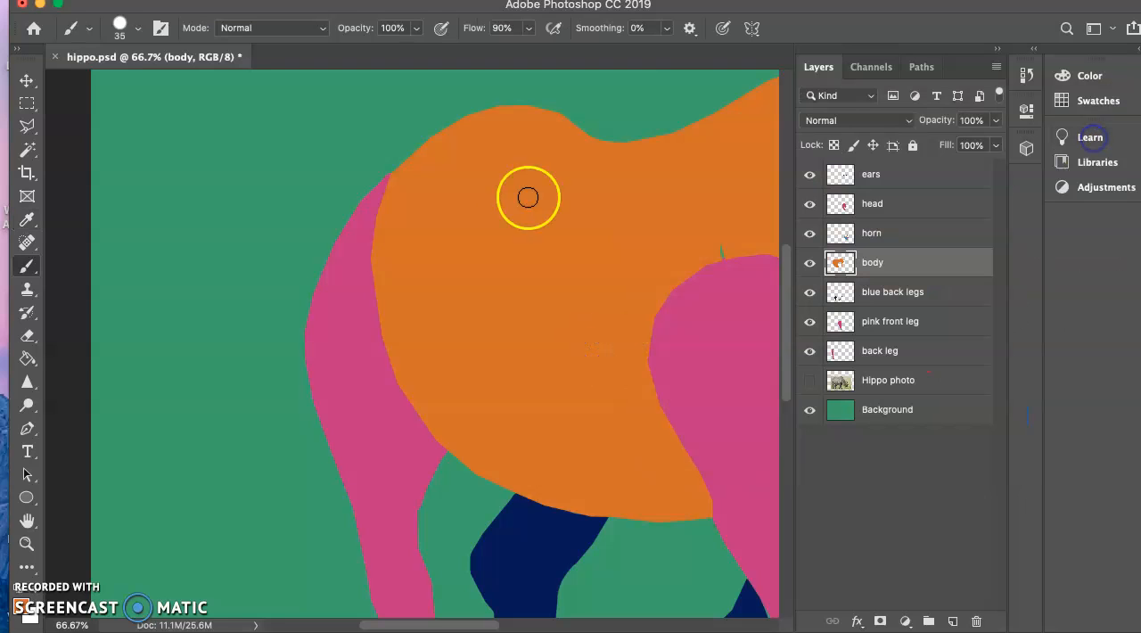
Paint orange over the green gap above the pink front leg and smooth the leg's curved edge, undoing the stray stroke.
left_click(27, 265)
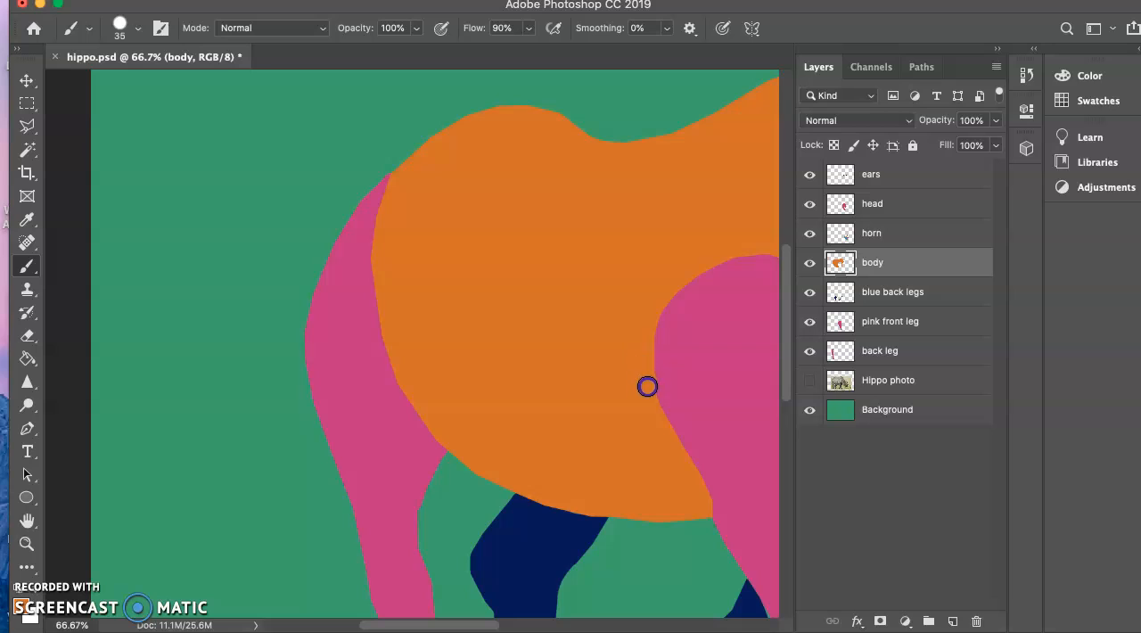
left_click_drag(679, 455, 701, 464)
left_click(607, 416)
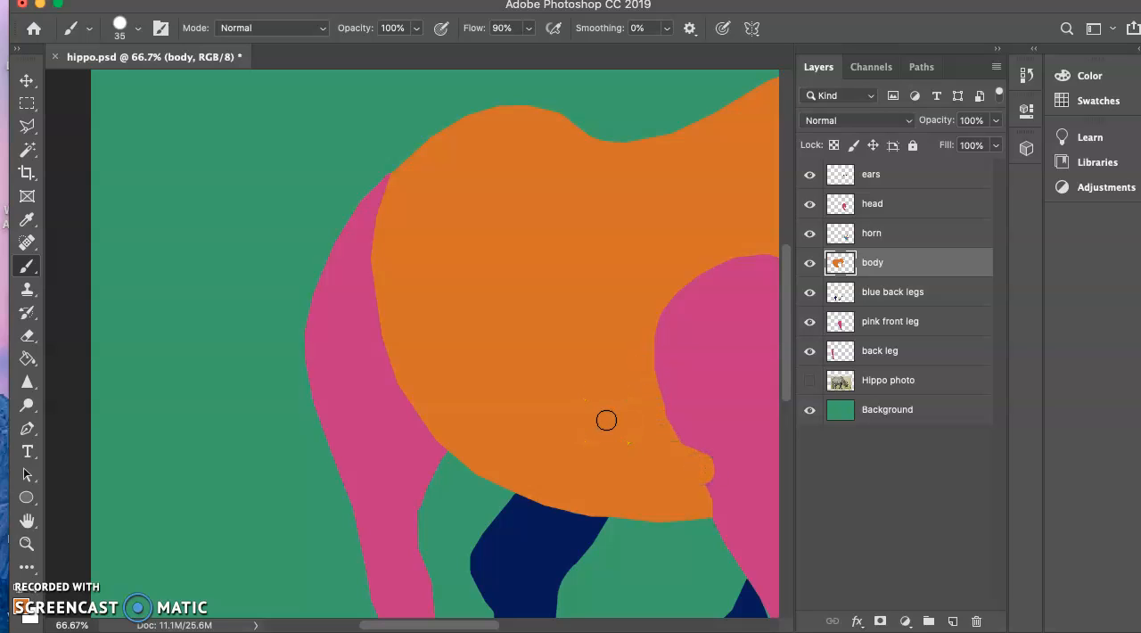
key("super+z")
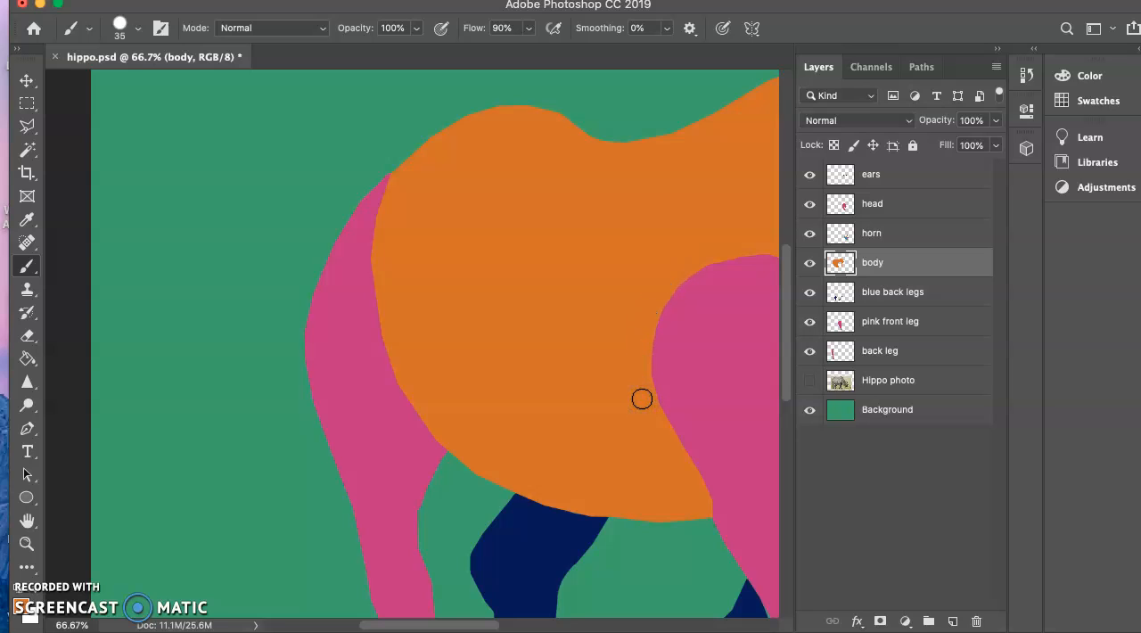
Hide the horn layer and show the Hippo photo layer to expose the rhino's real face.
key("super+minus")
key("super+minus")
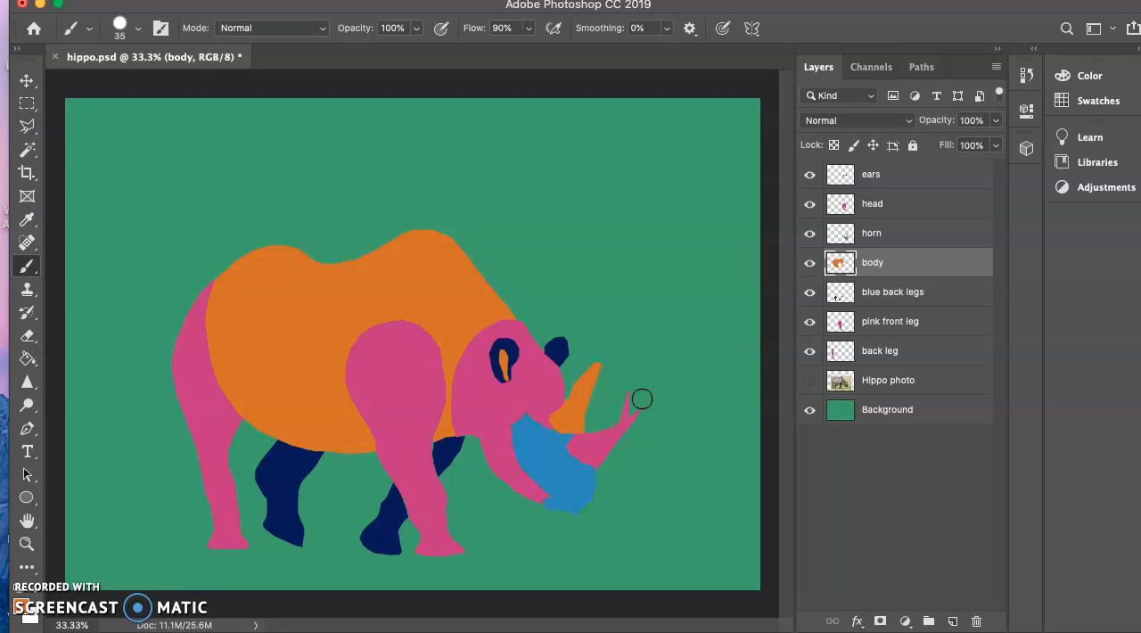
mouse_move(499, 487)
left_mouse_down()
mouse_move(553, 458)
mouse_move(538, 432)
mouse_move(527, 442)
mouse_move(556, 427)
mouse_move(537, 454)
left_mouse_up()
left_click(810, 234)
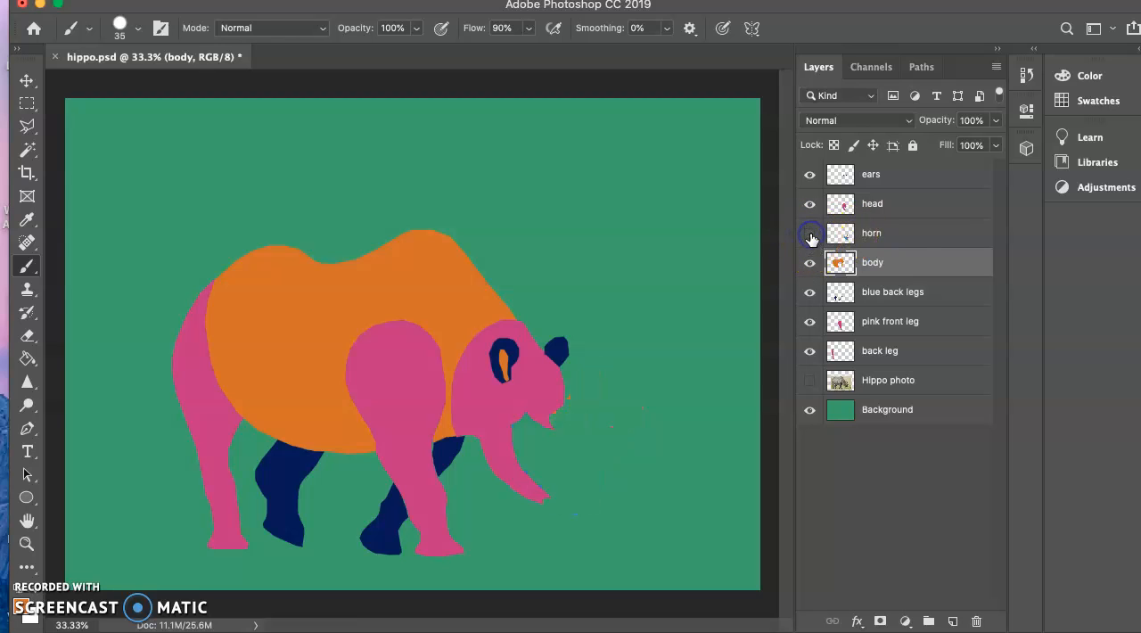
left_click(810, 380)
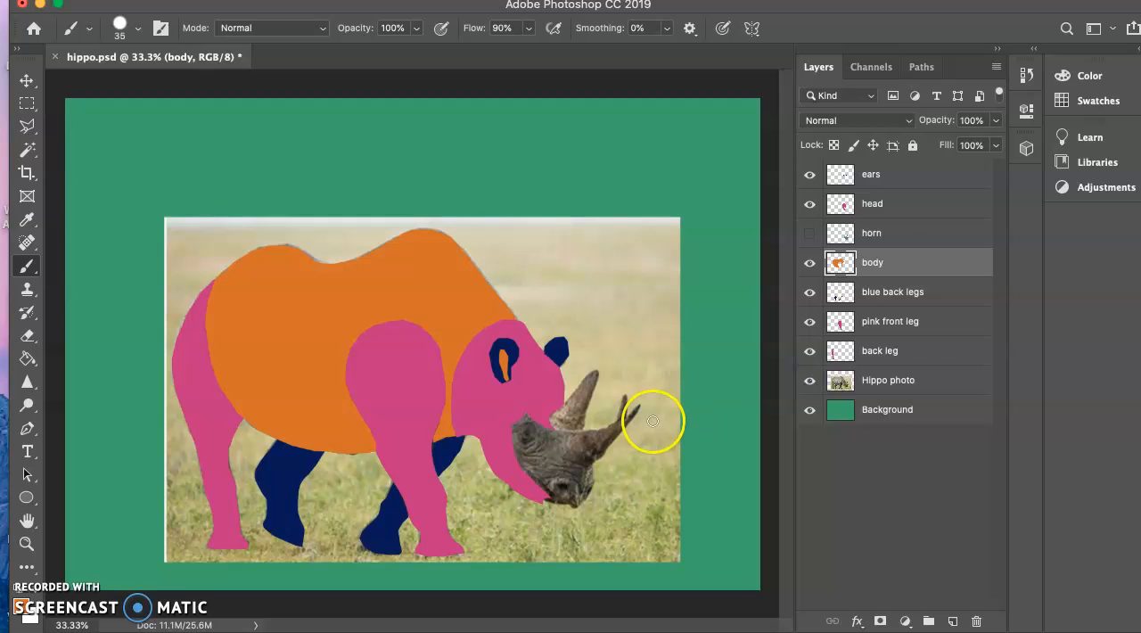
Outline the rhino's eye in the photo with the Polygonal Lasso and sample navy from the blue leg as the foreground color.
left_click(28, 128)
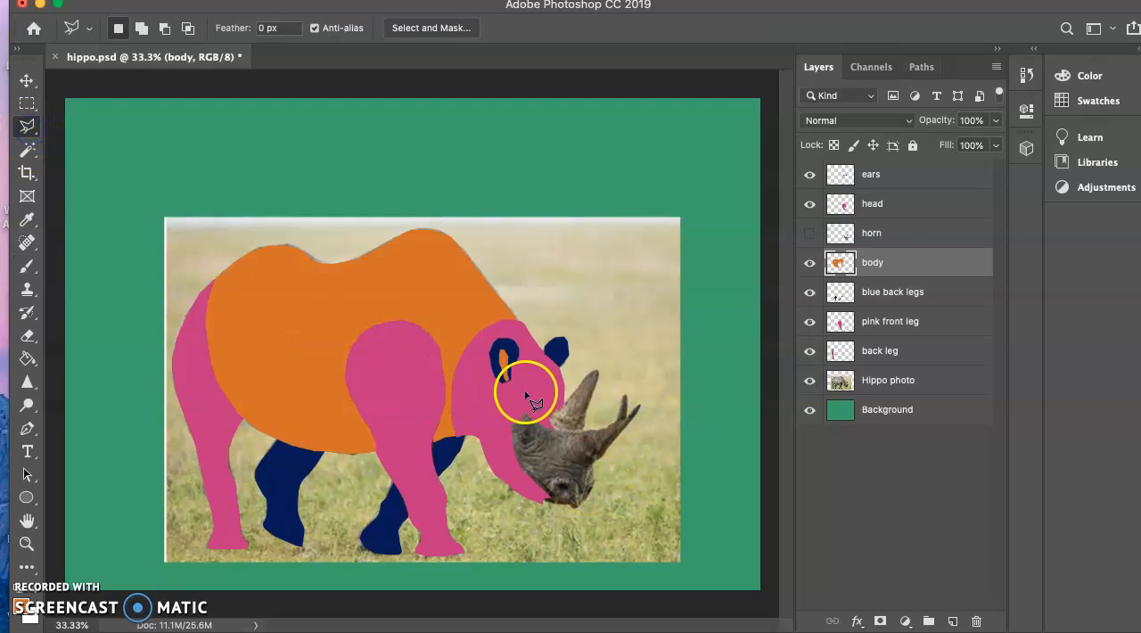
left_click(534, 440)
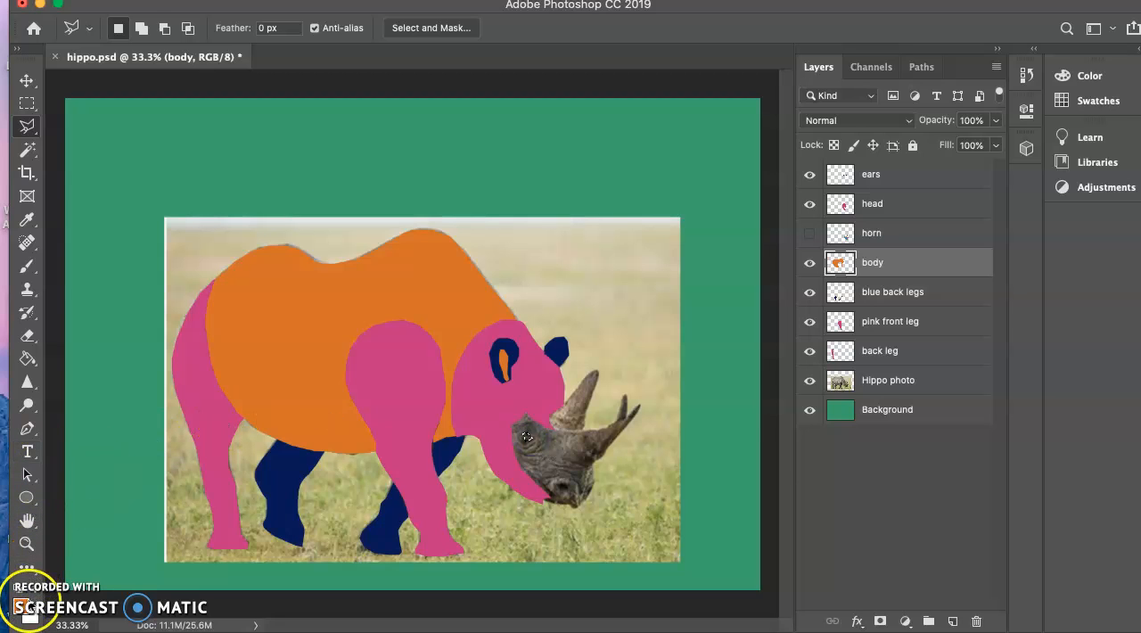
left_click(23, 607)
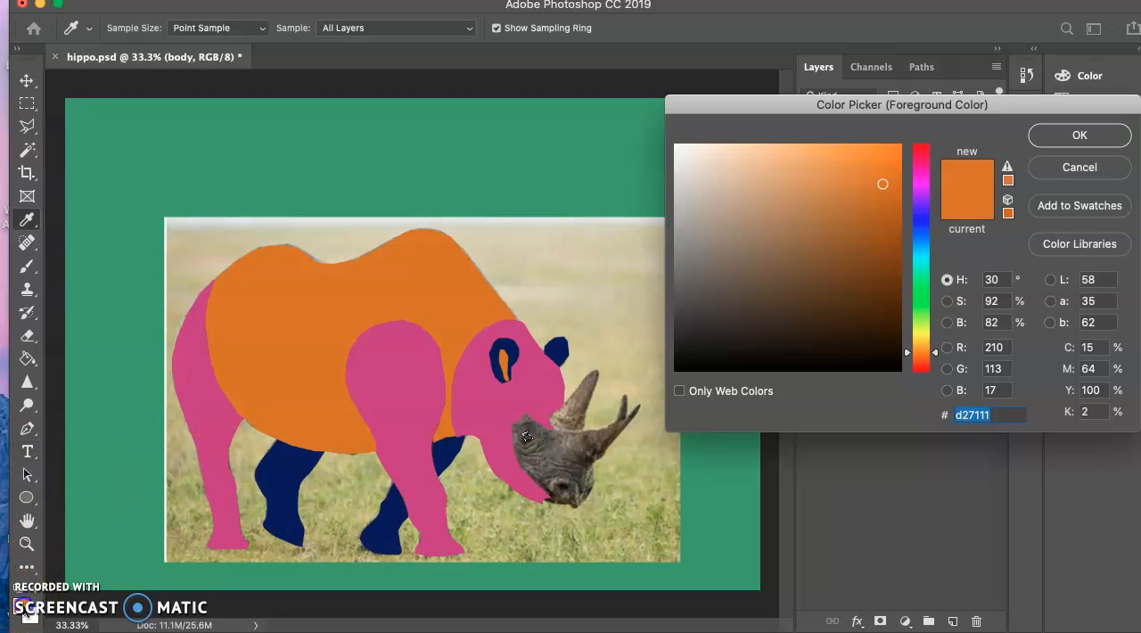
left_click(386, 528)
left_click(1079, 135)
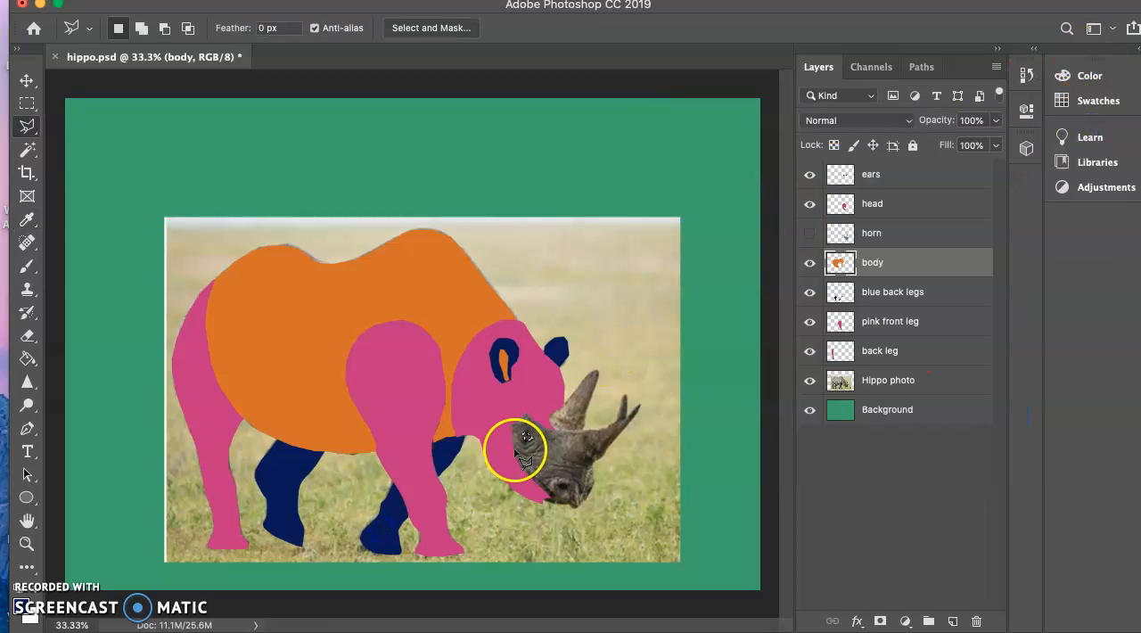
Create a new layer above the body and brush navy into the eye selection.
left_click(28, 270)
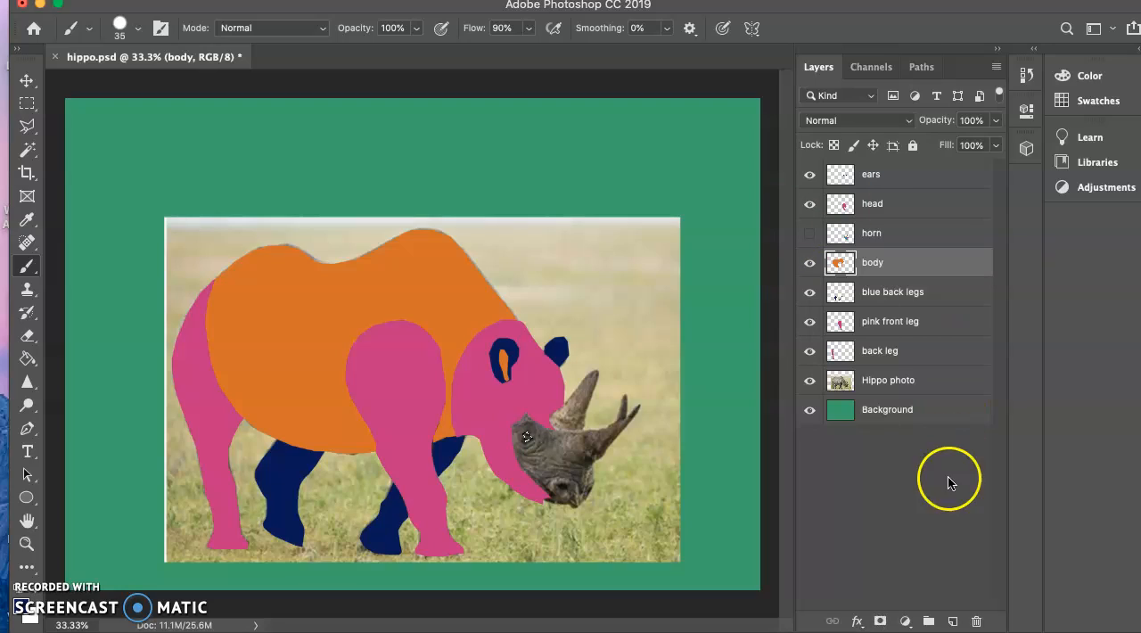
left_click(954, 622)
left_click(530, 437)
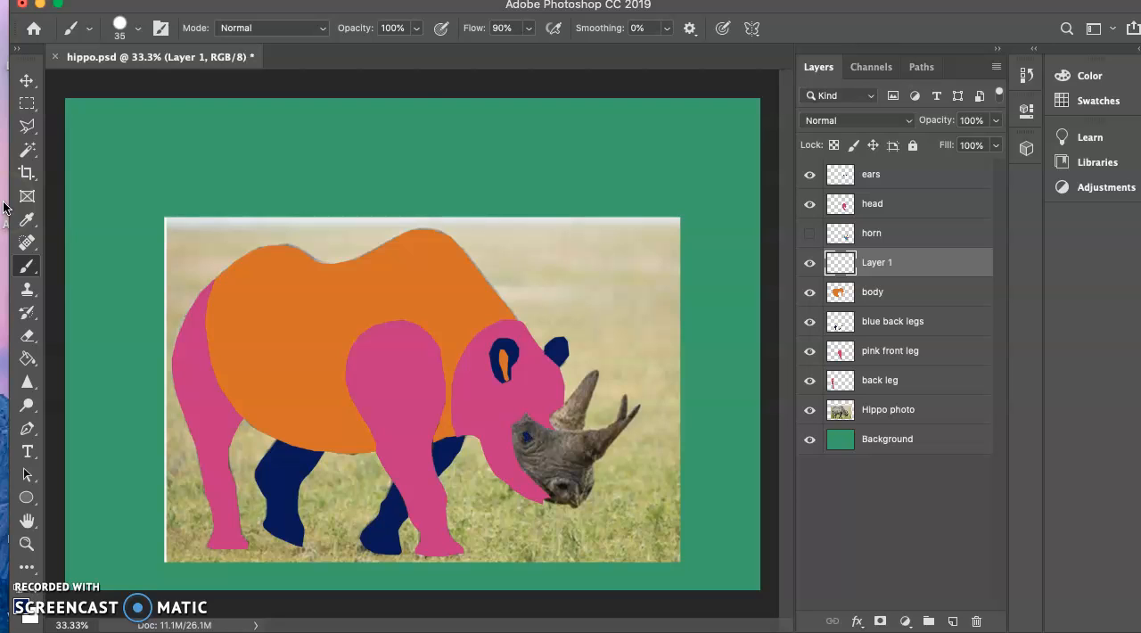
Show the horn layer, then rename the new layer eye and move it to the top of the layer stack.
left_click(810, 233)
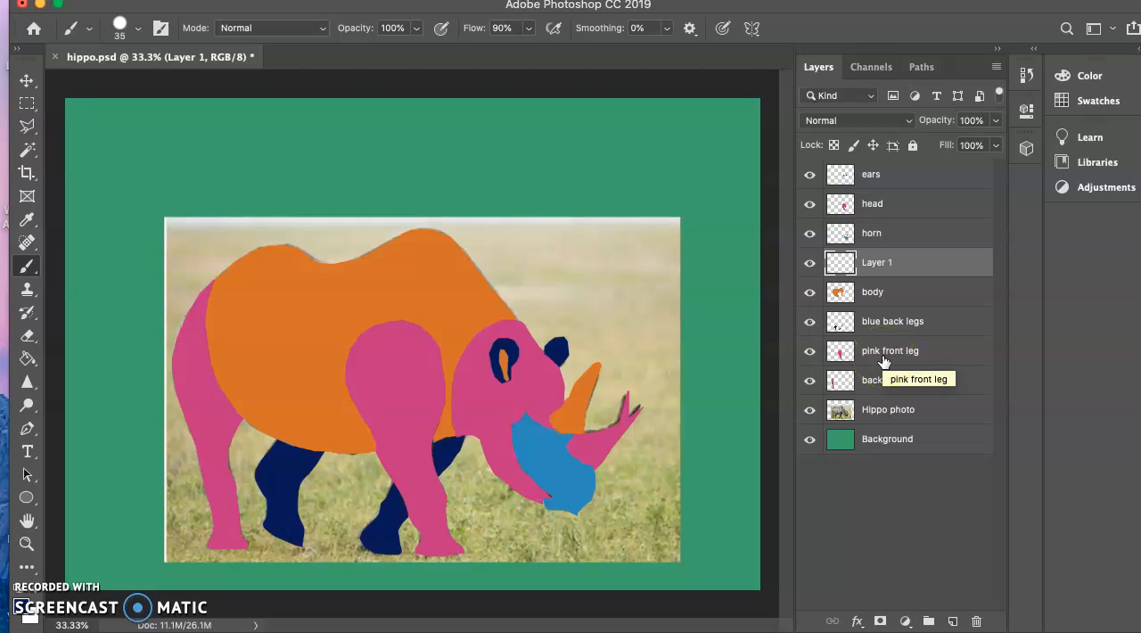
double_click(876, 261)
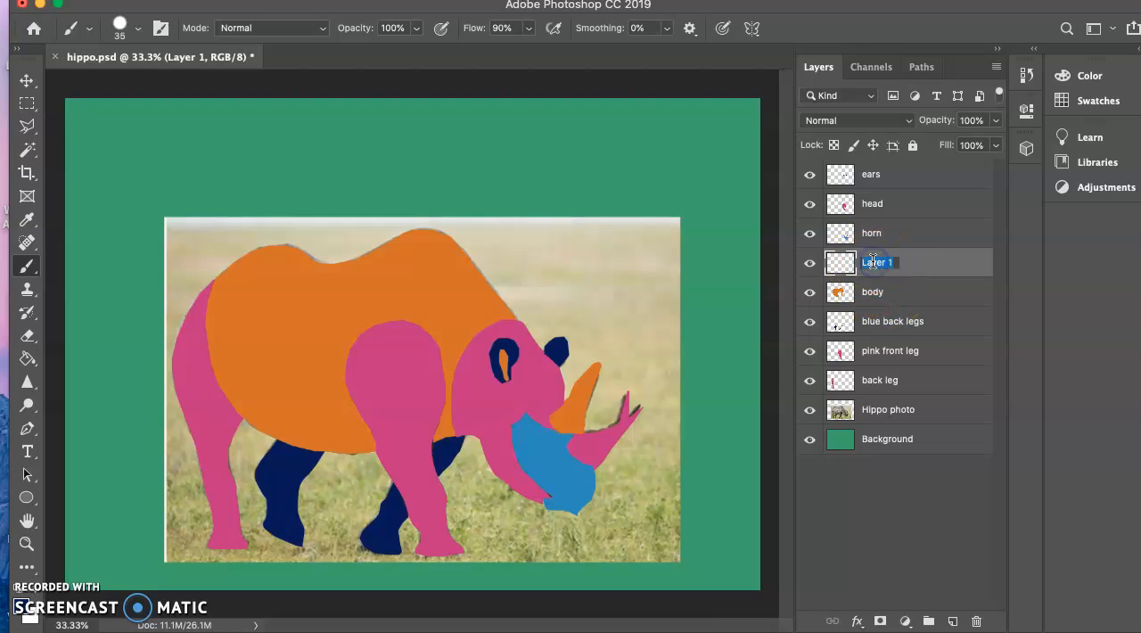
type("eye")
key("Return")
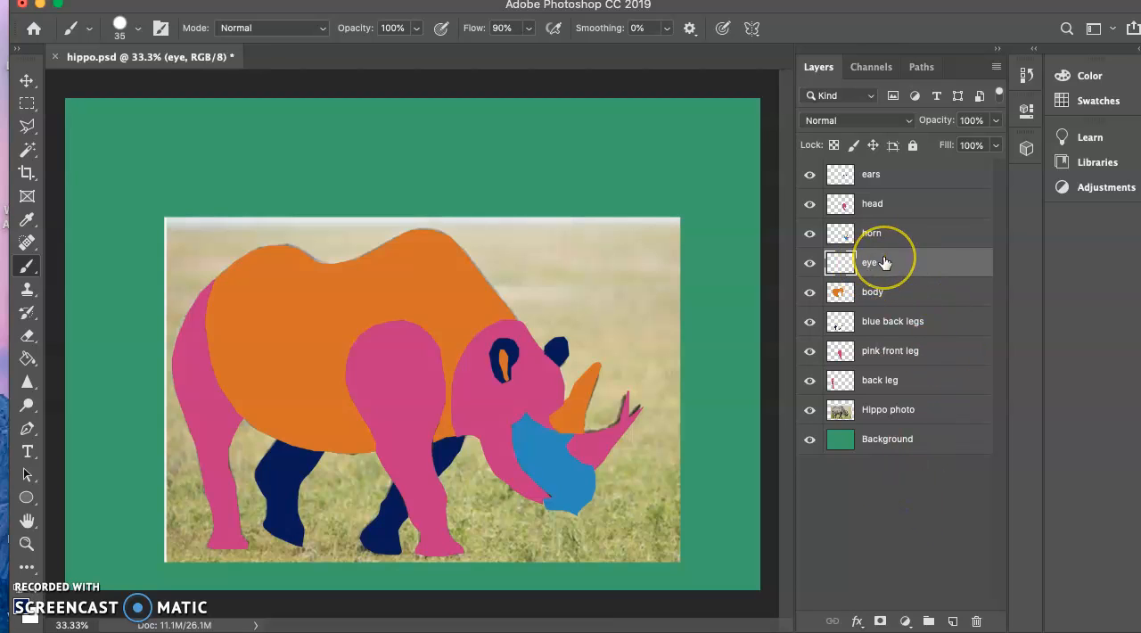
left_click_drag(883, 262, 876, 165)
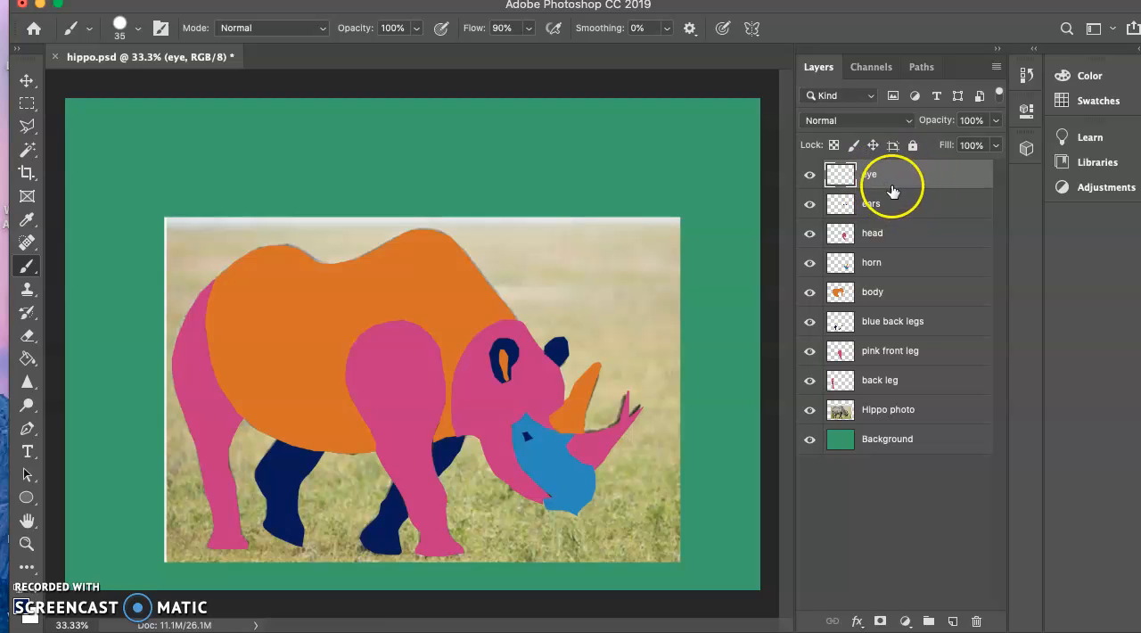
mouse_move(886, 178)
left_mouse_down()
mouse_move(890, 365)
mouse_move(889, 166)
left_mouse_up()
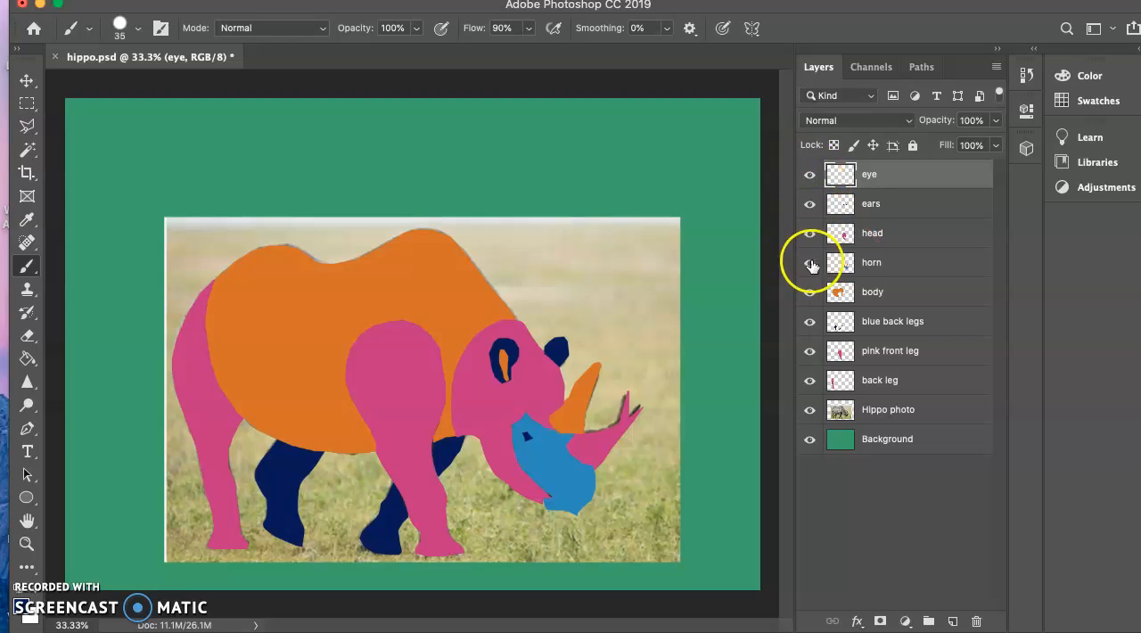
Hide the horn layer to expose the photo's face and horns beneath the eye.
left_click(810, 291)
left_click(809, 297)
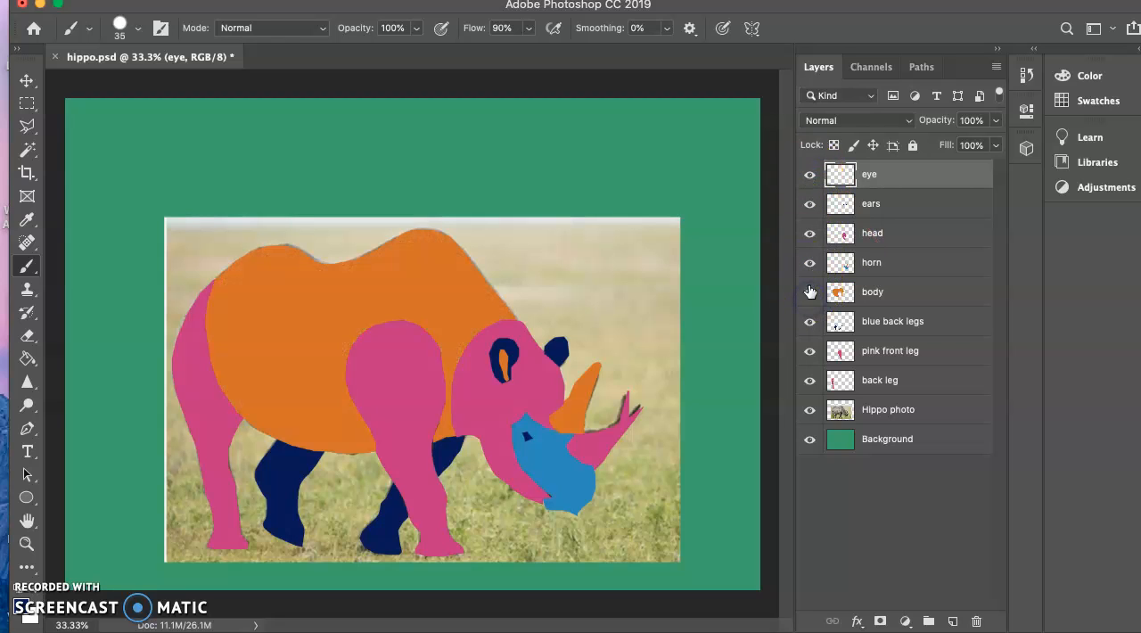
left_click(807, 263)
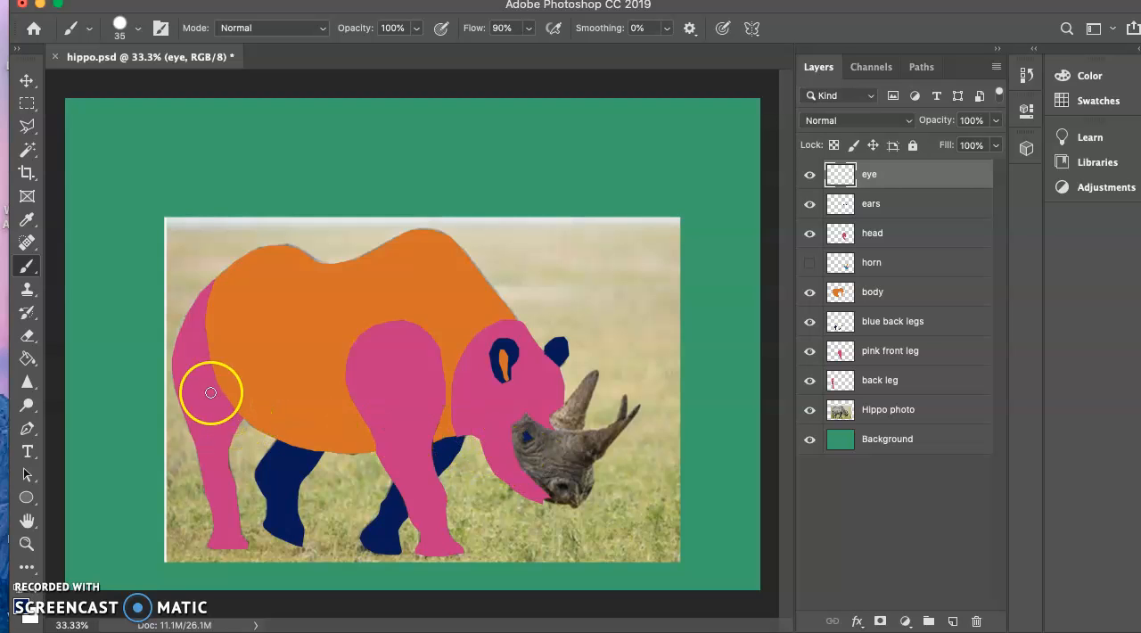
left_click(420, 528)
left_click(546, 514)
left_click(546, 427)
left_click(640, 467)
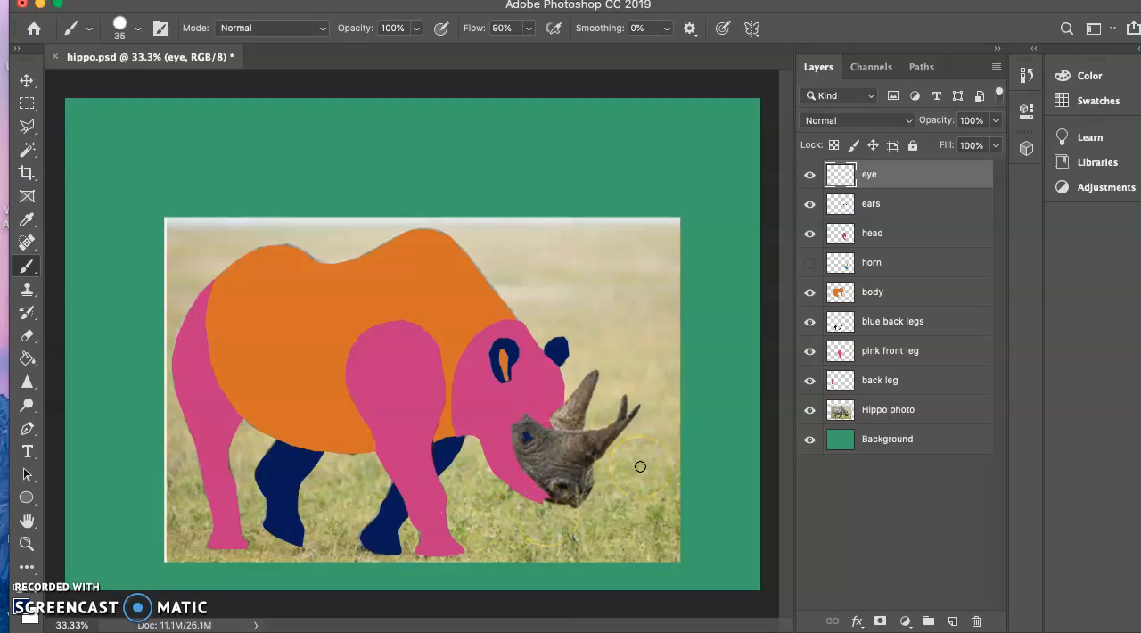